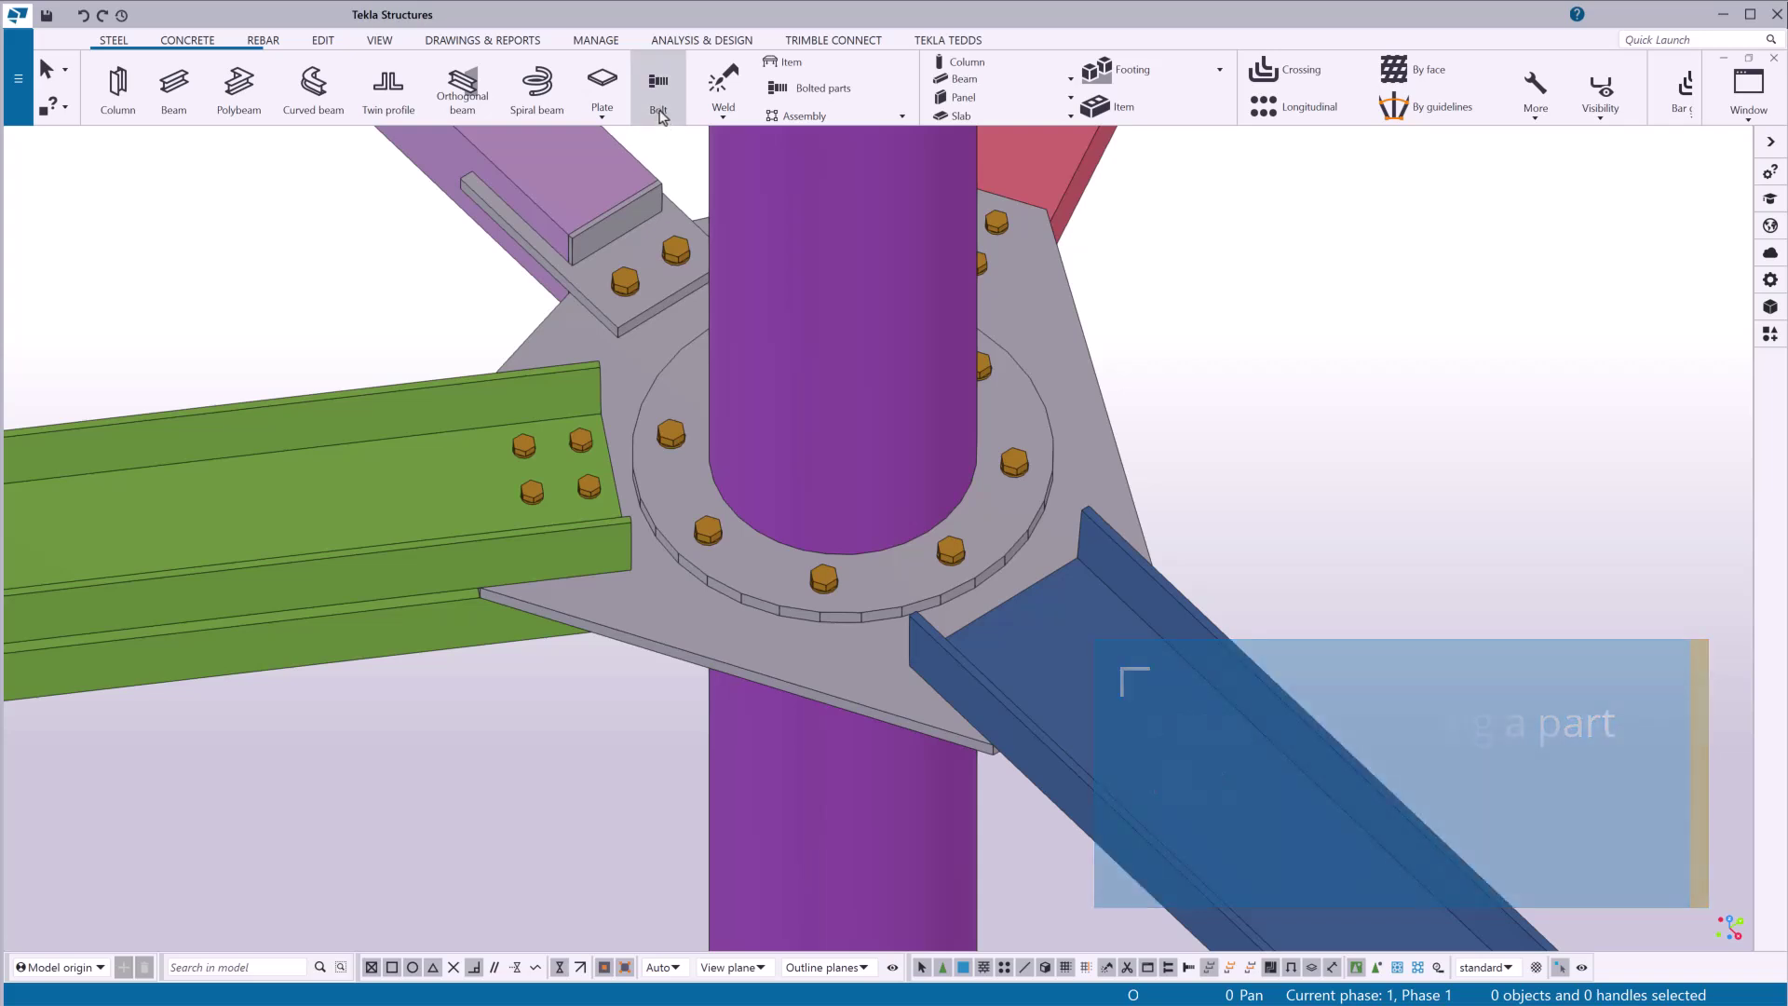
Place a six-bolt group on the blue channel's face where it laps the gusset plate
left_click(660, 102)
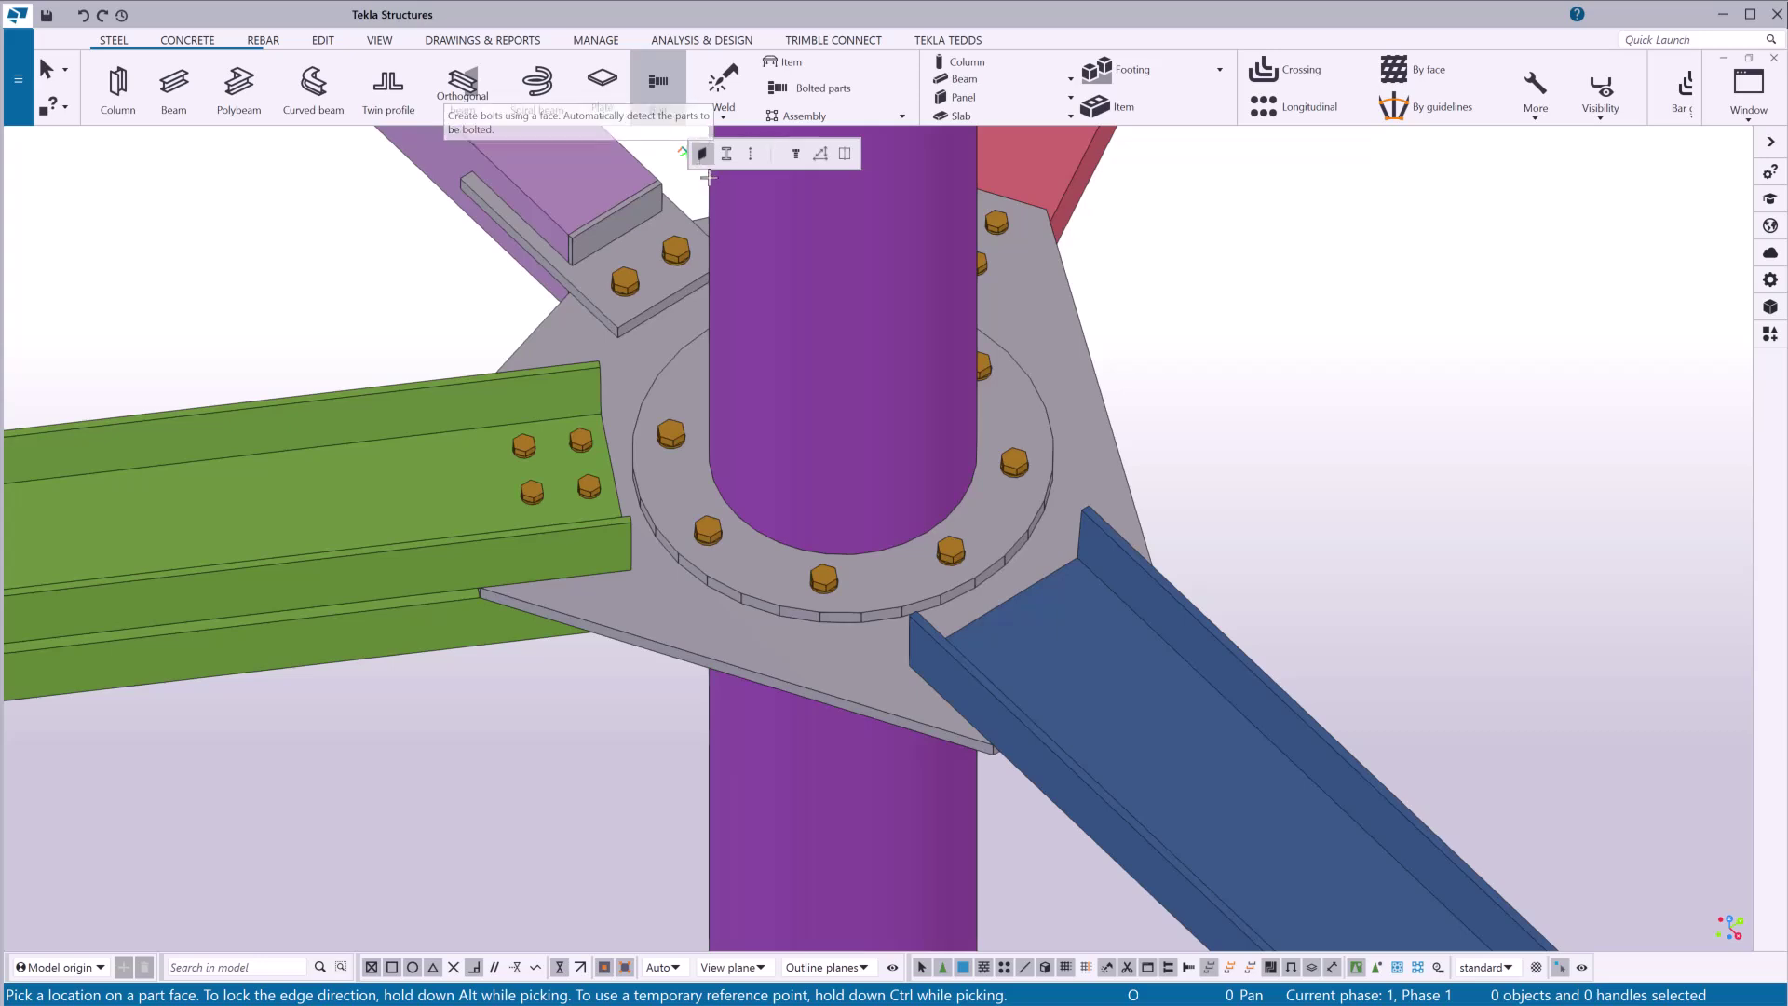
left_click(1013, 675)
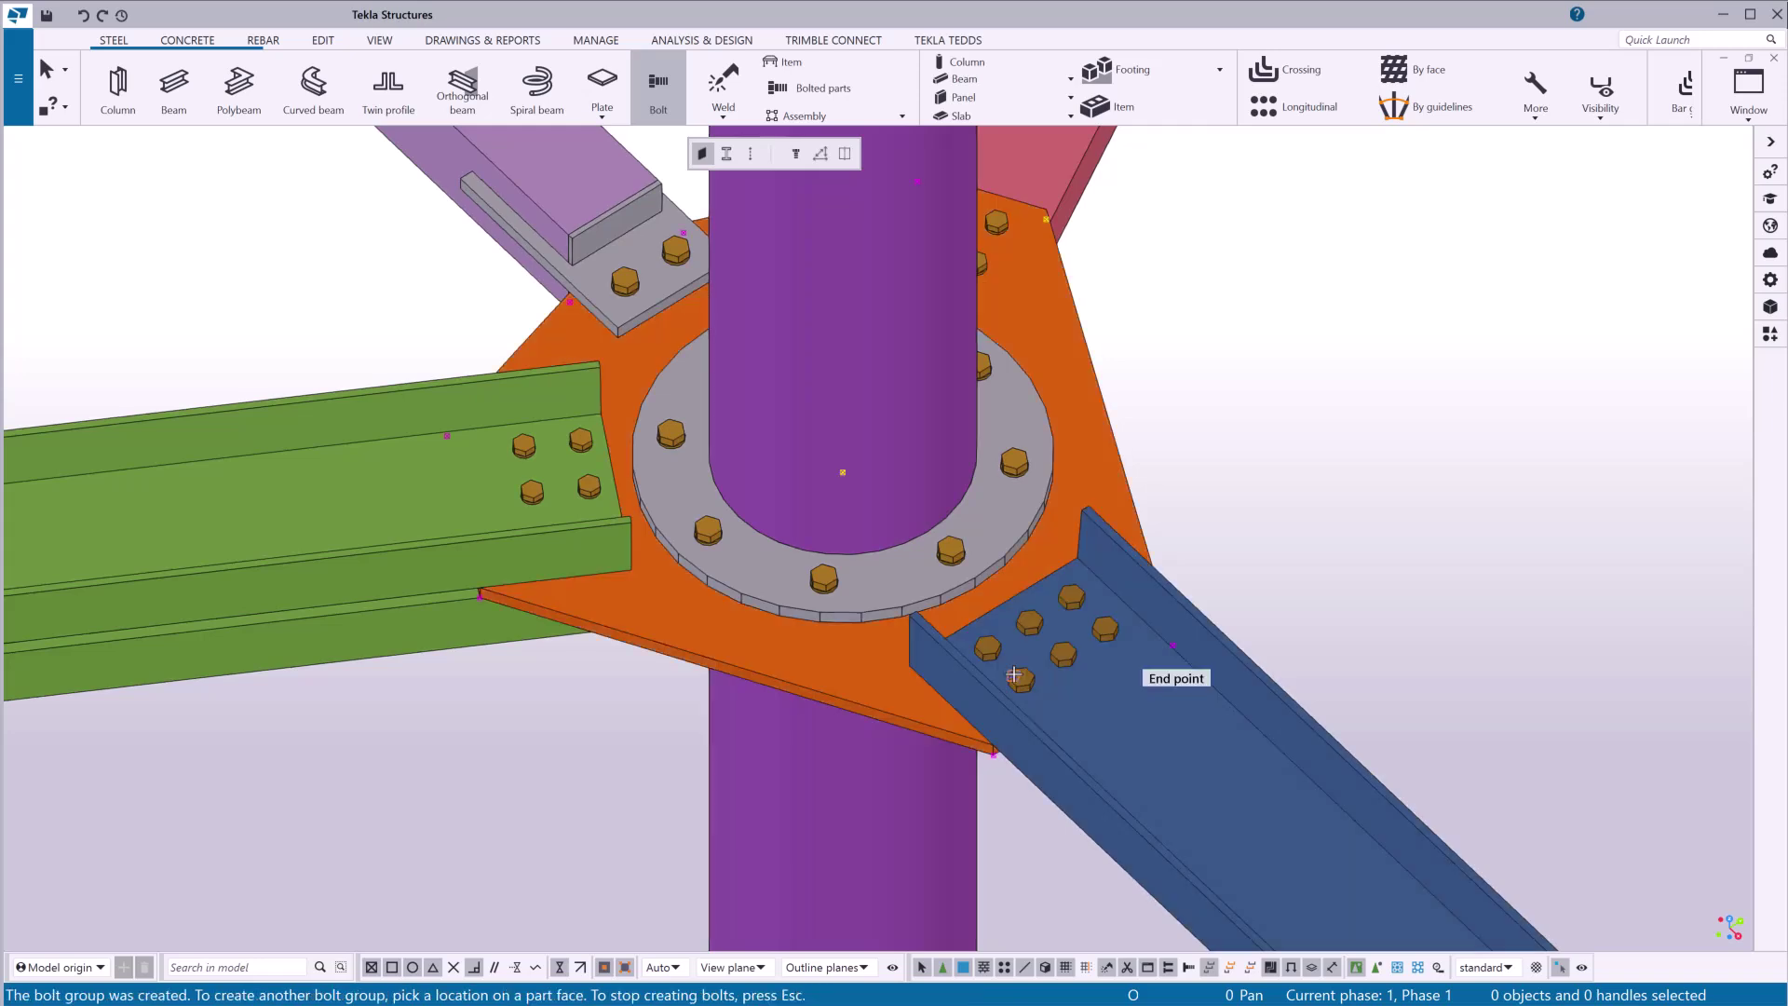
key("Escape")
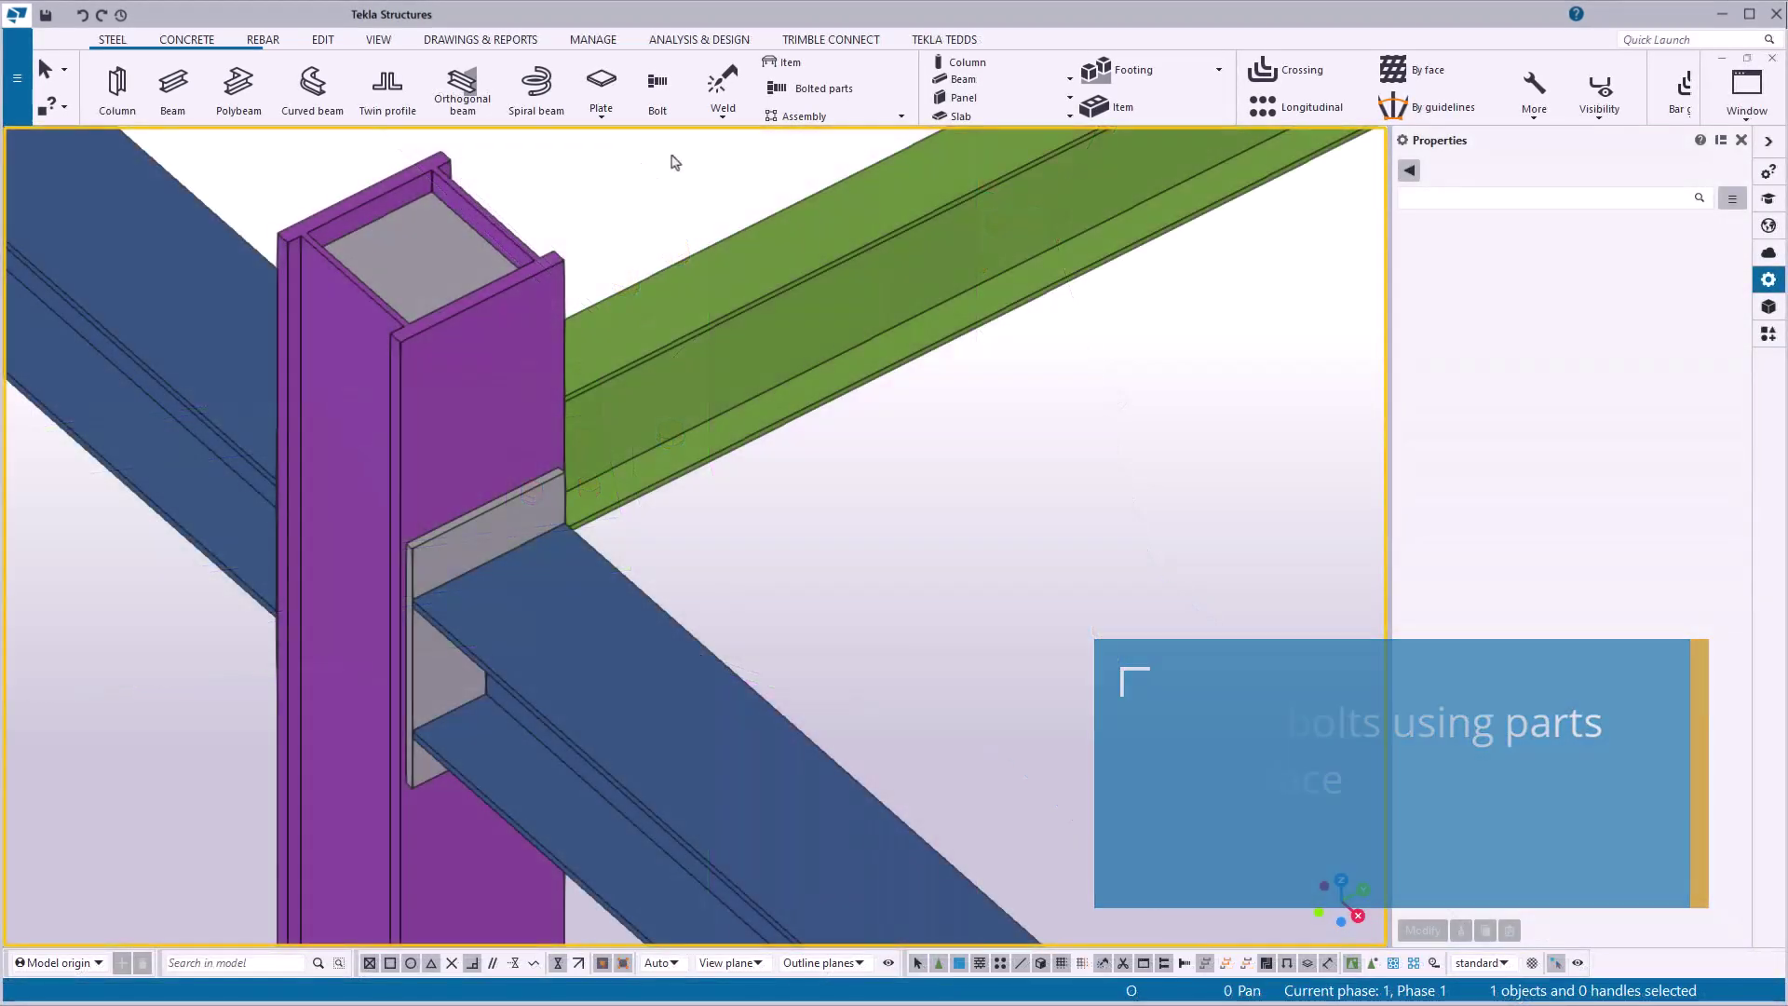
Bolt both end plates to the column with a 20 mm bolt array, then check the group
left_click(657, 86)
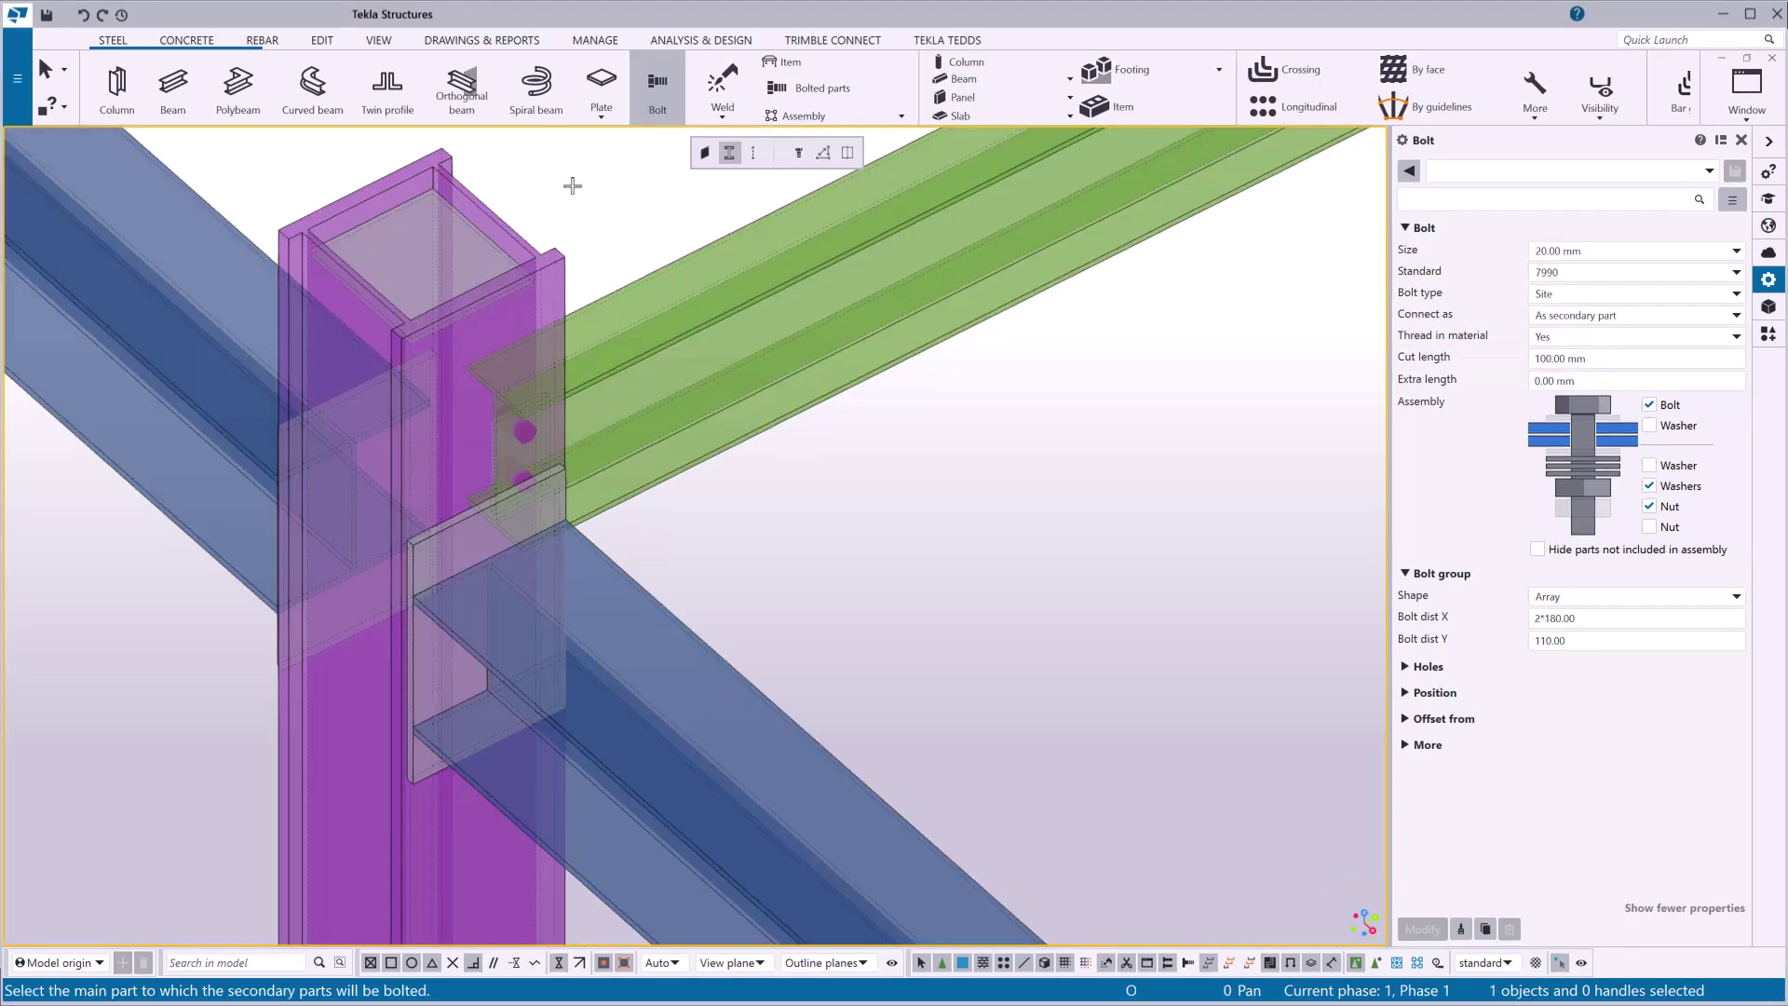
left_click(438, 169)
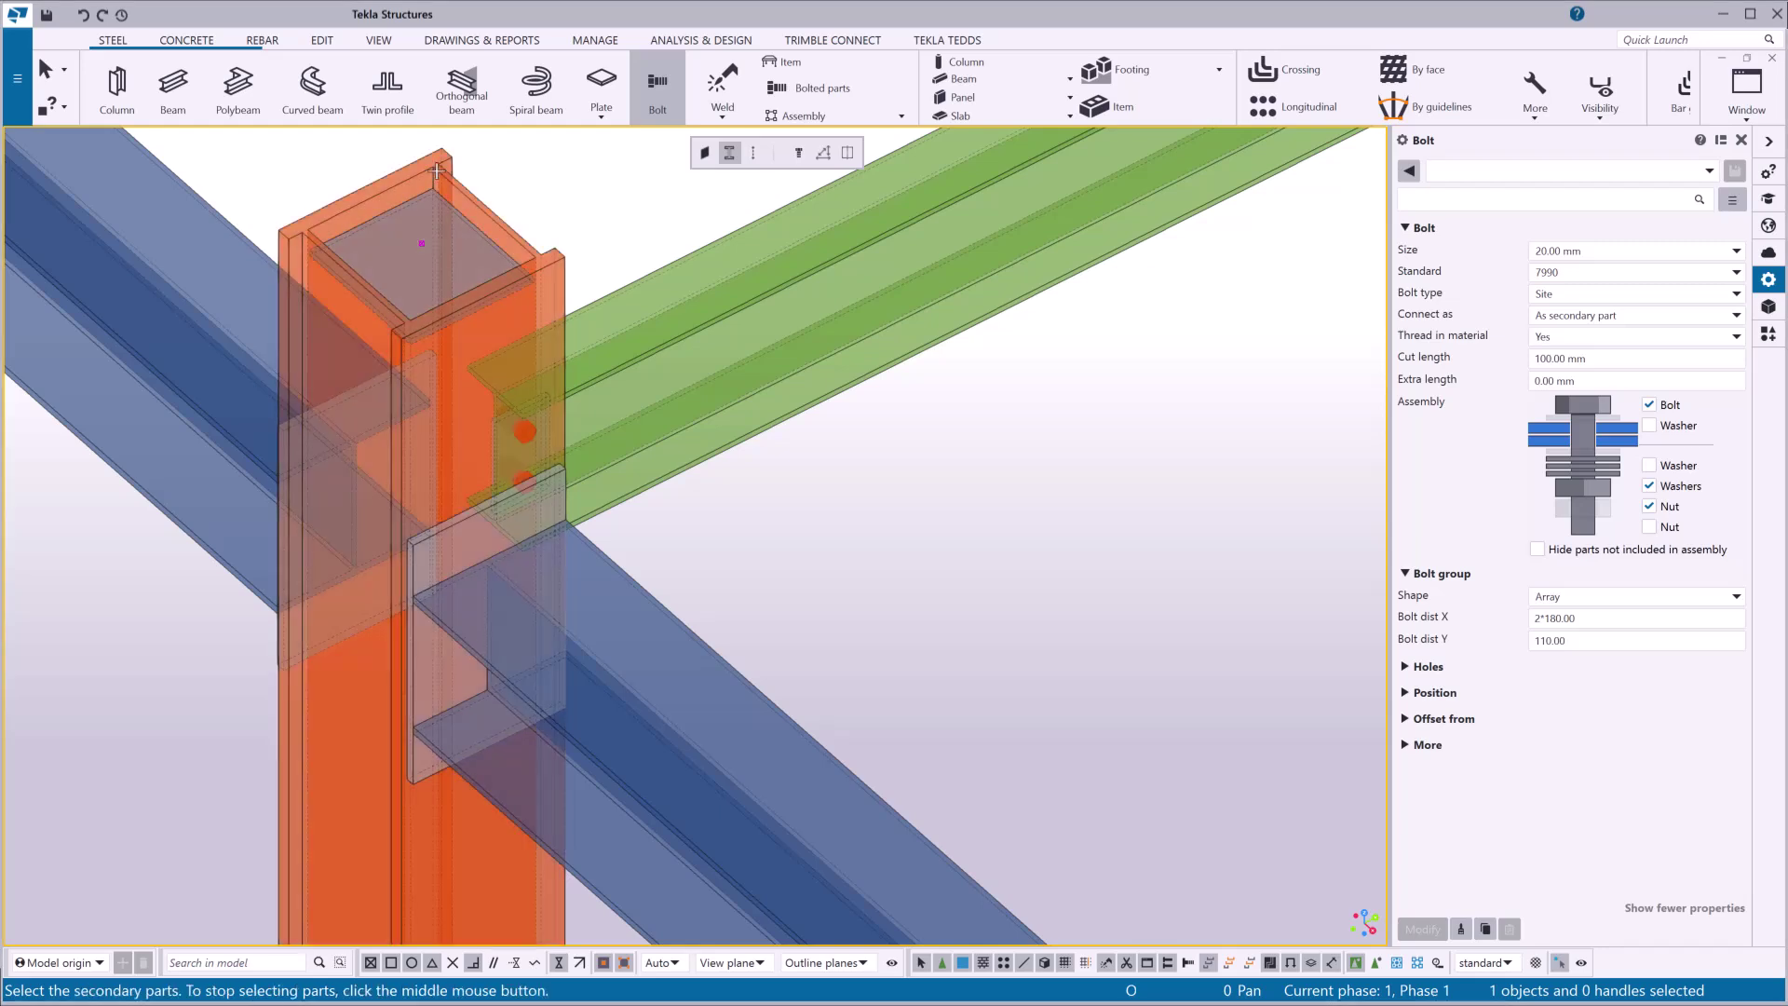
left_click(364, 388)
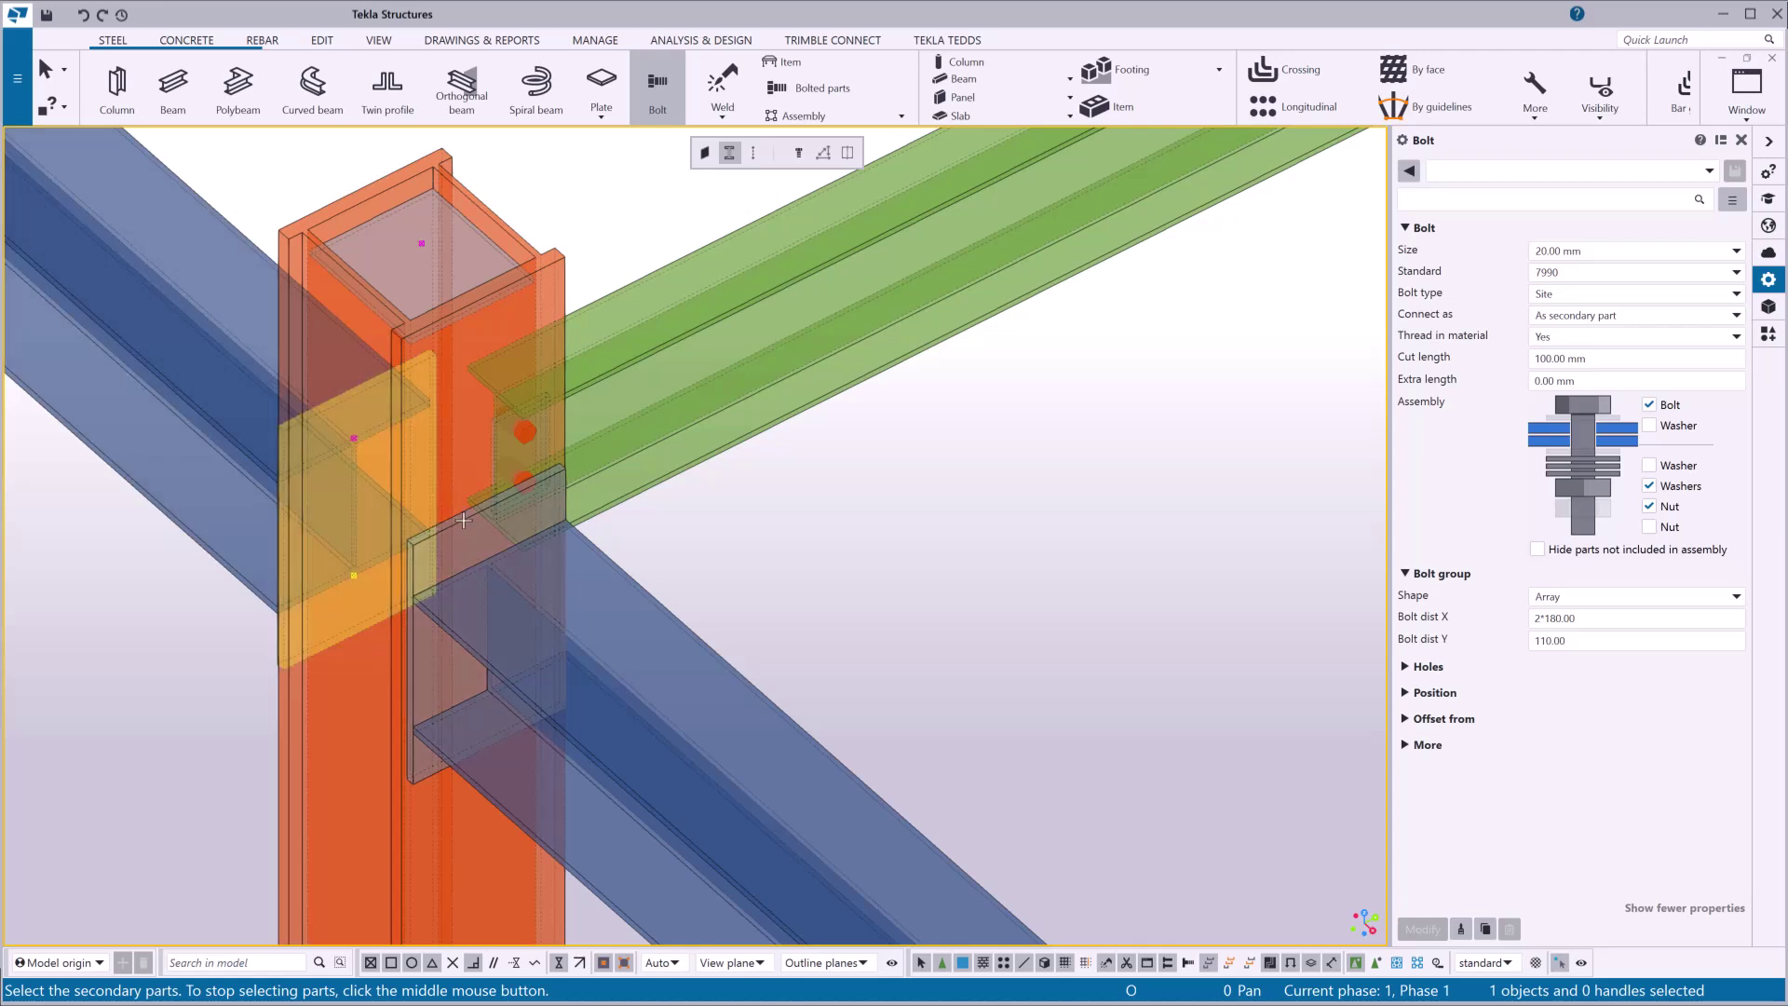
left_click(463, 520)
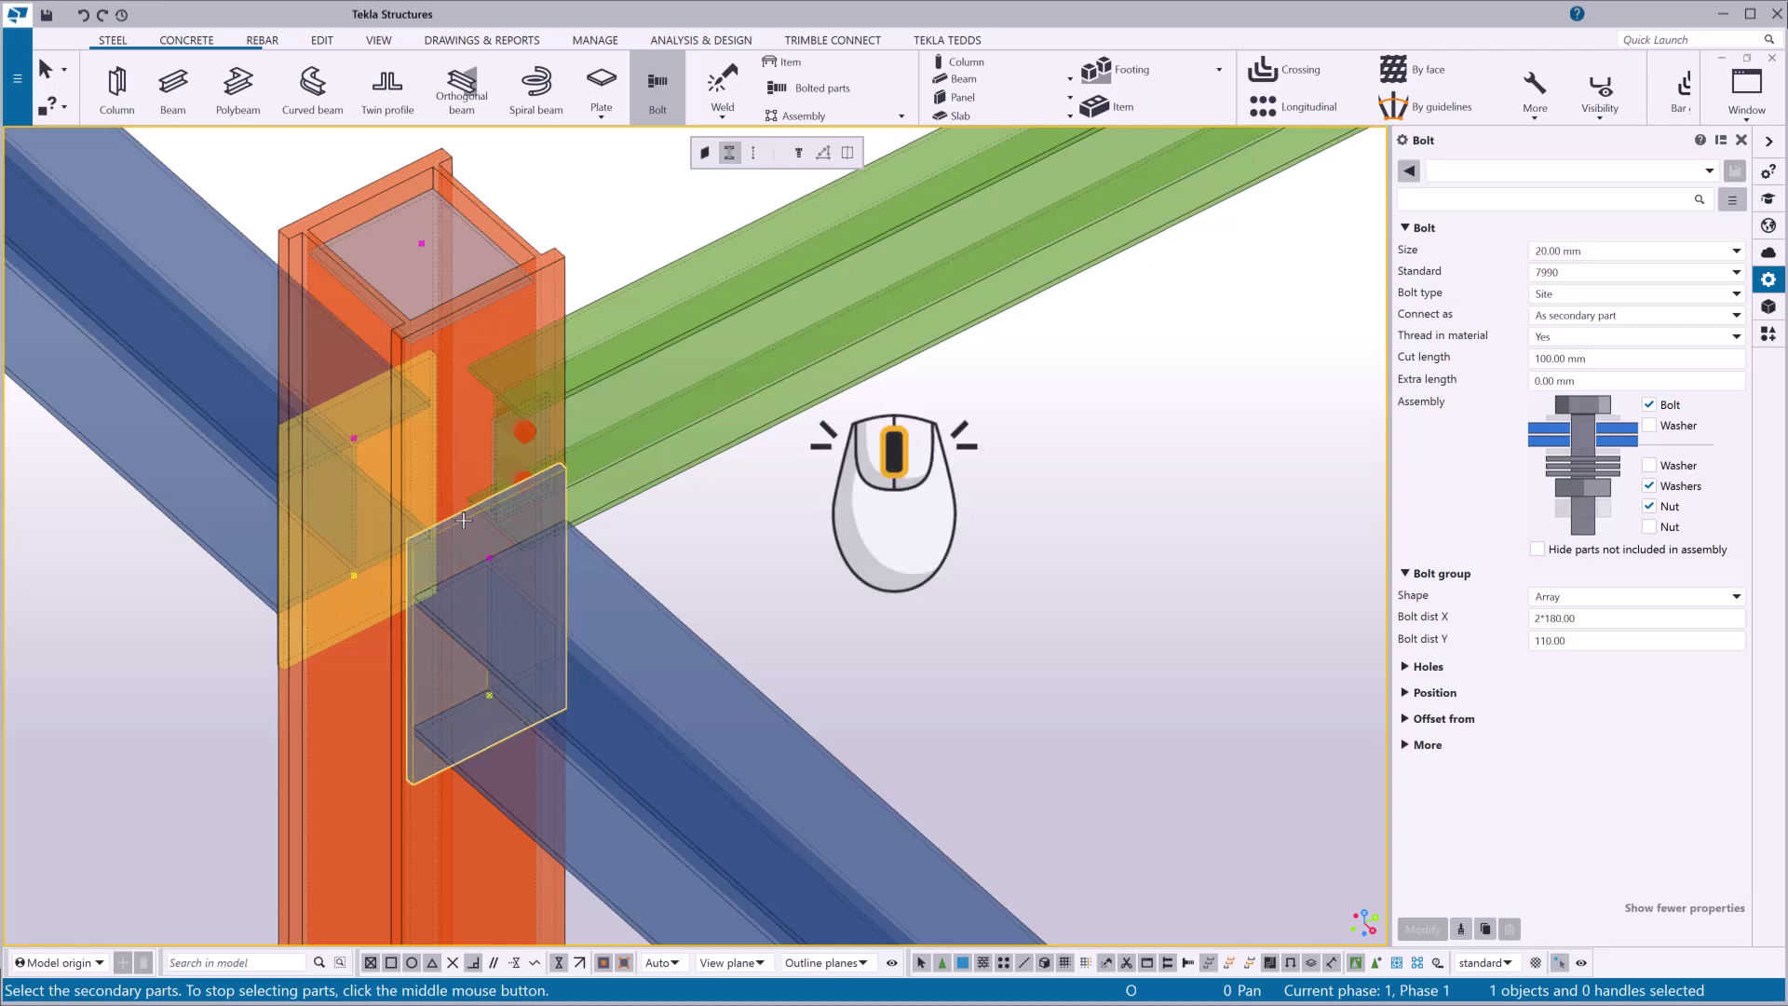
middle_click(463, 519)
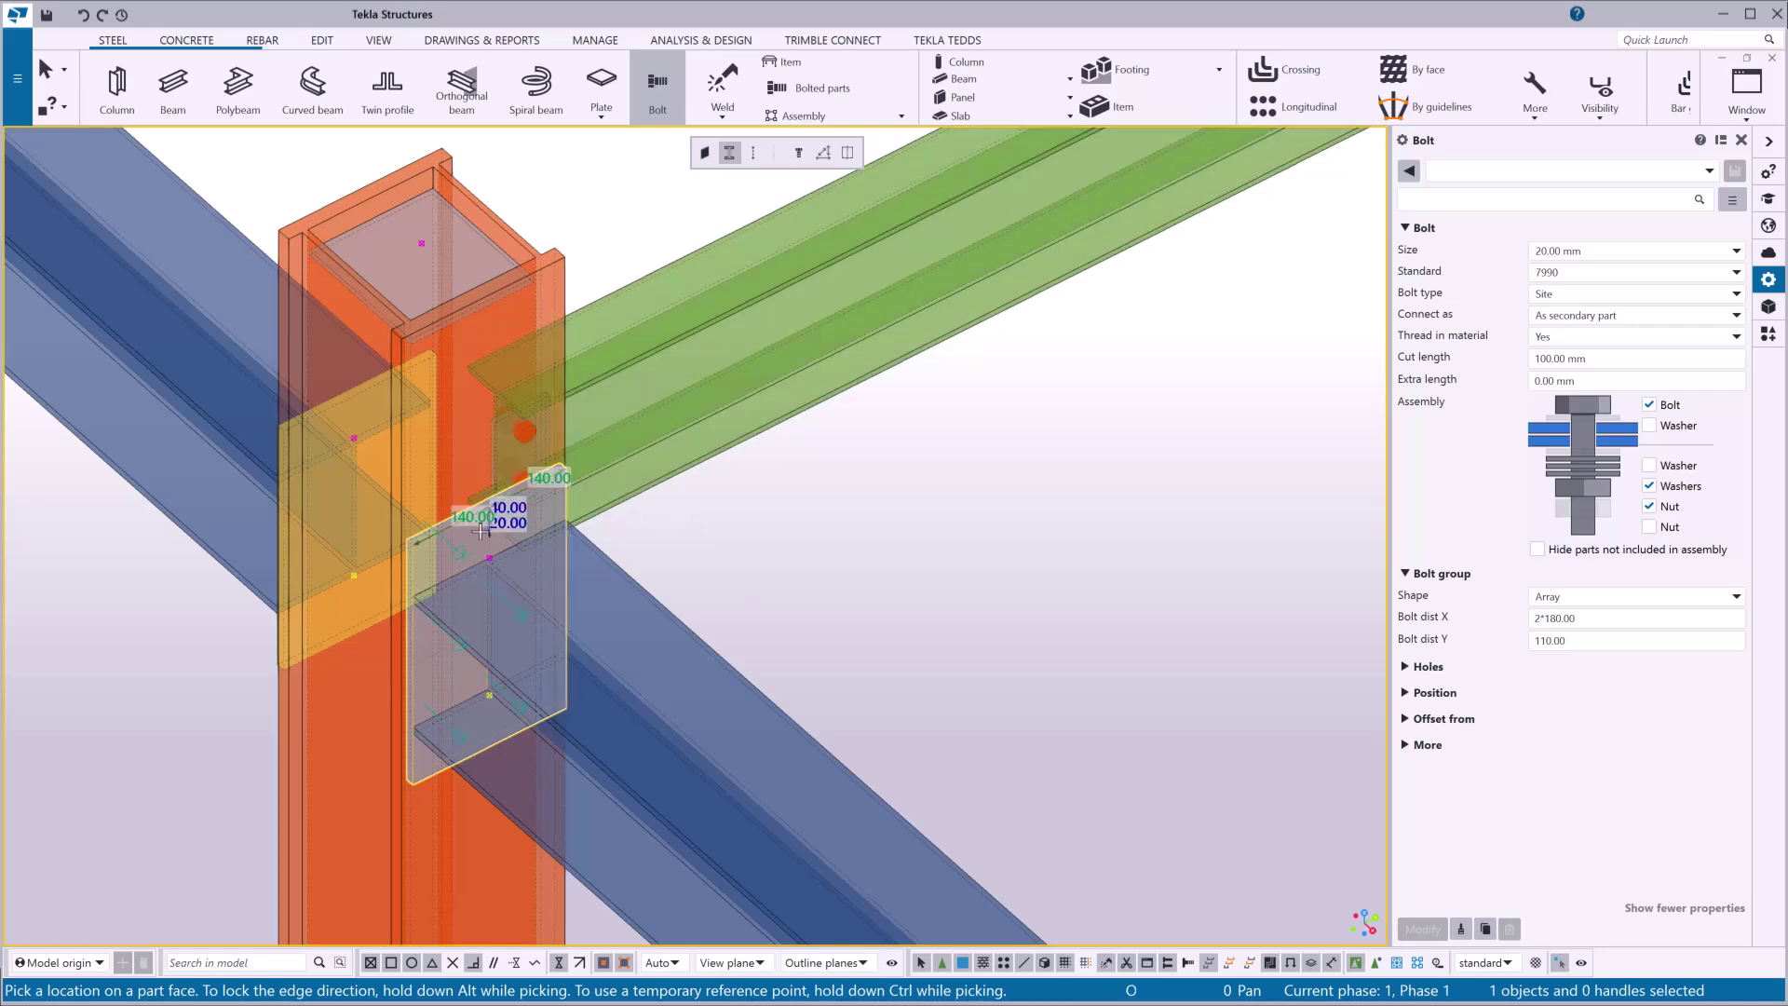
left_click(481, 532)
key("Escape")
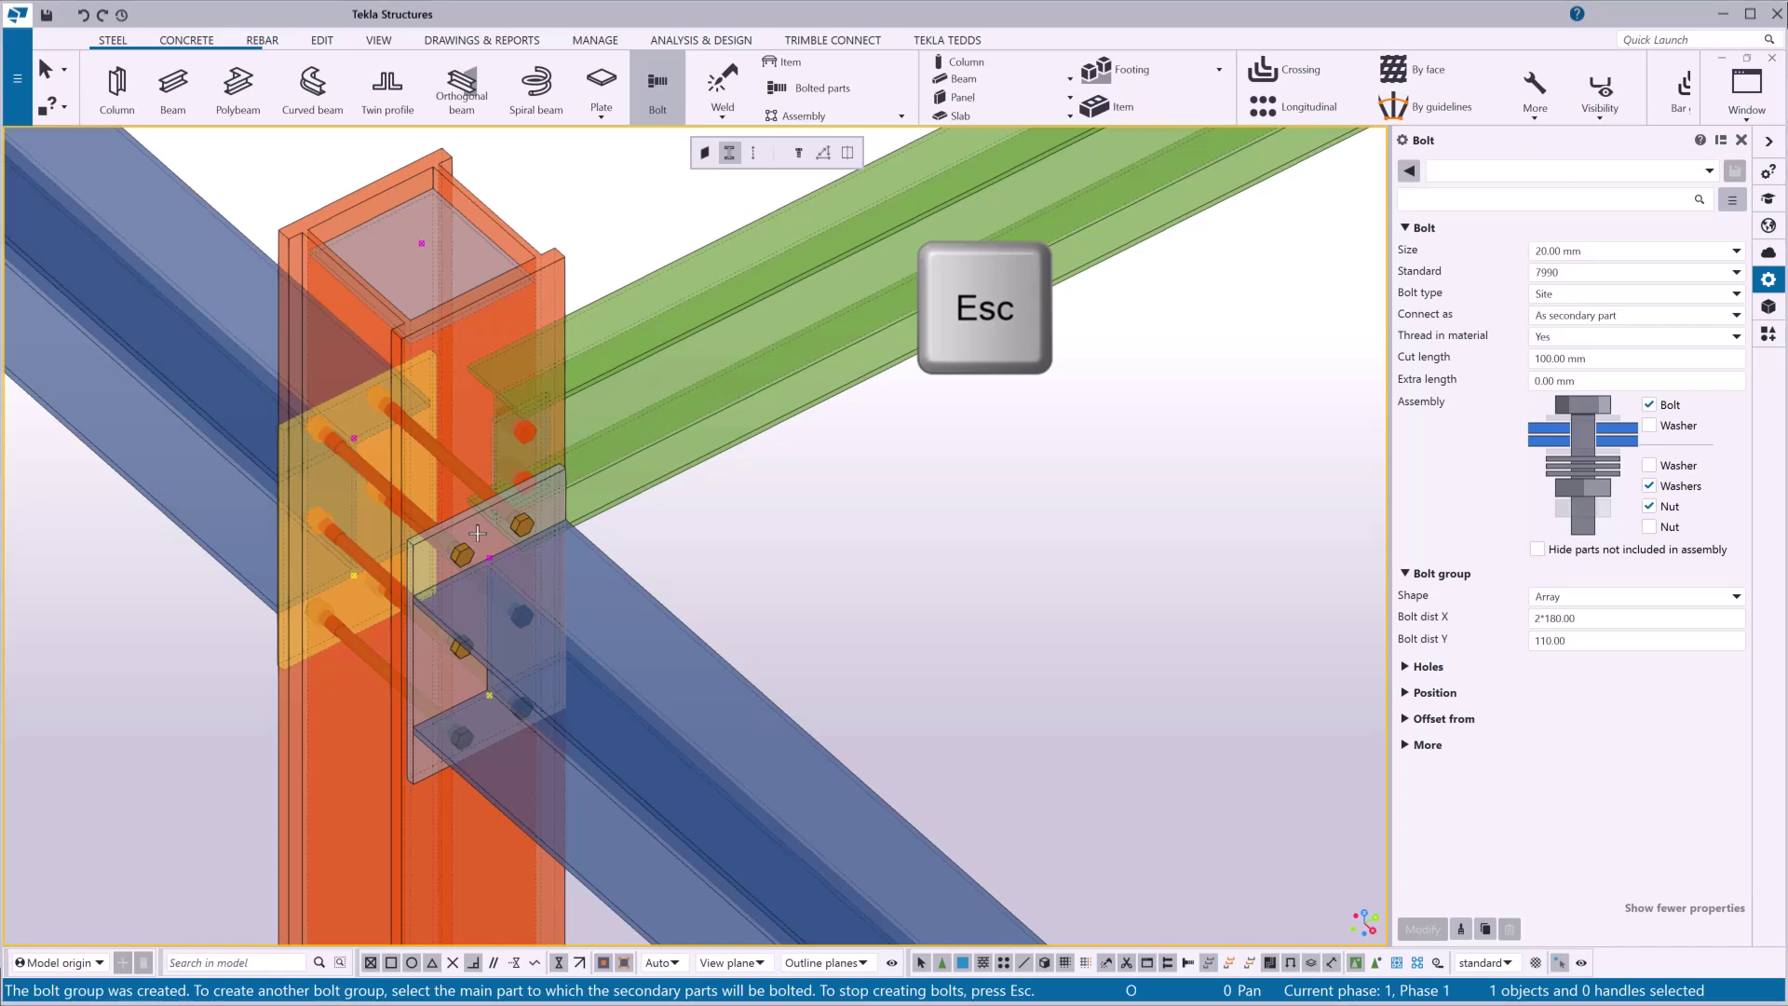
left_click(522, 527)
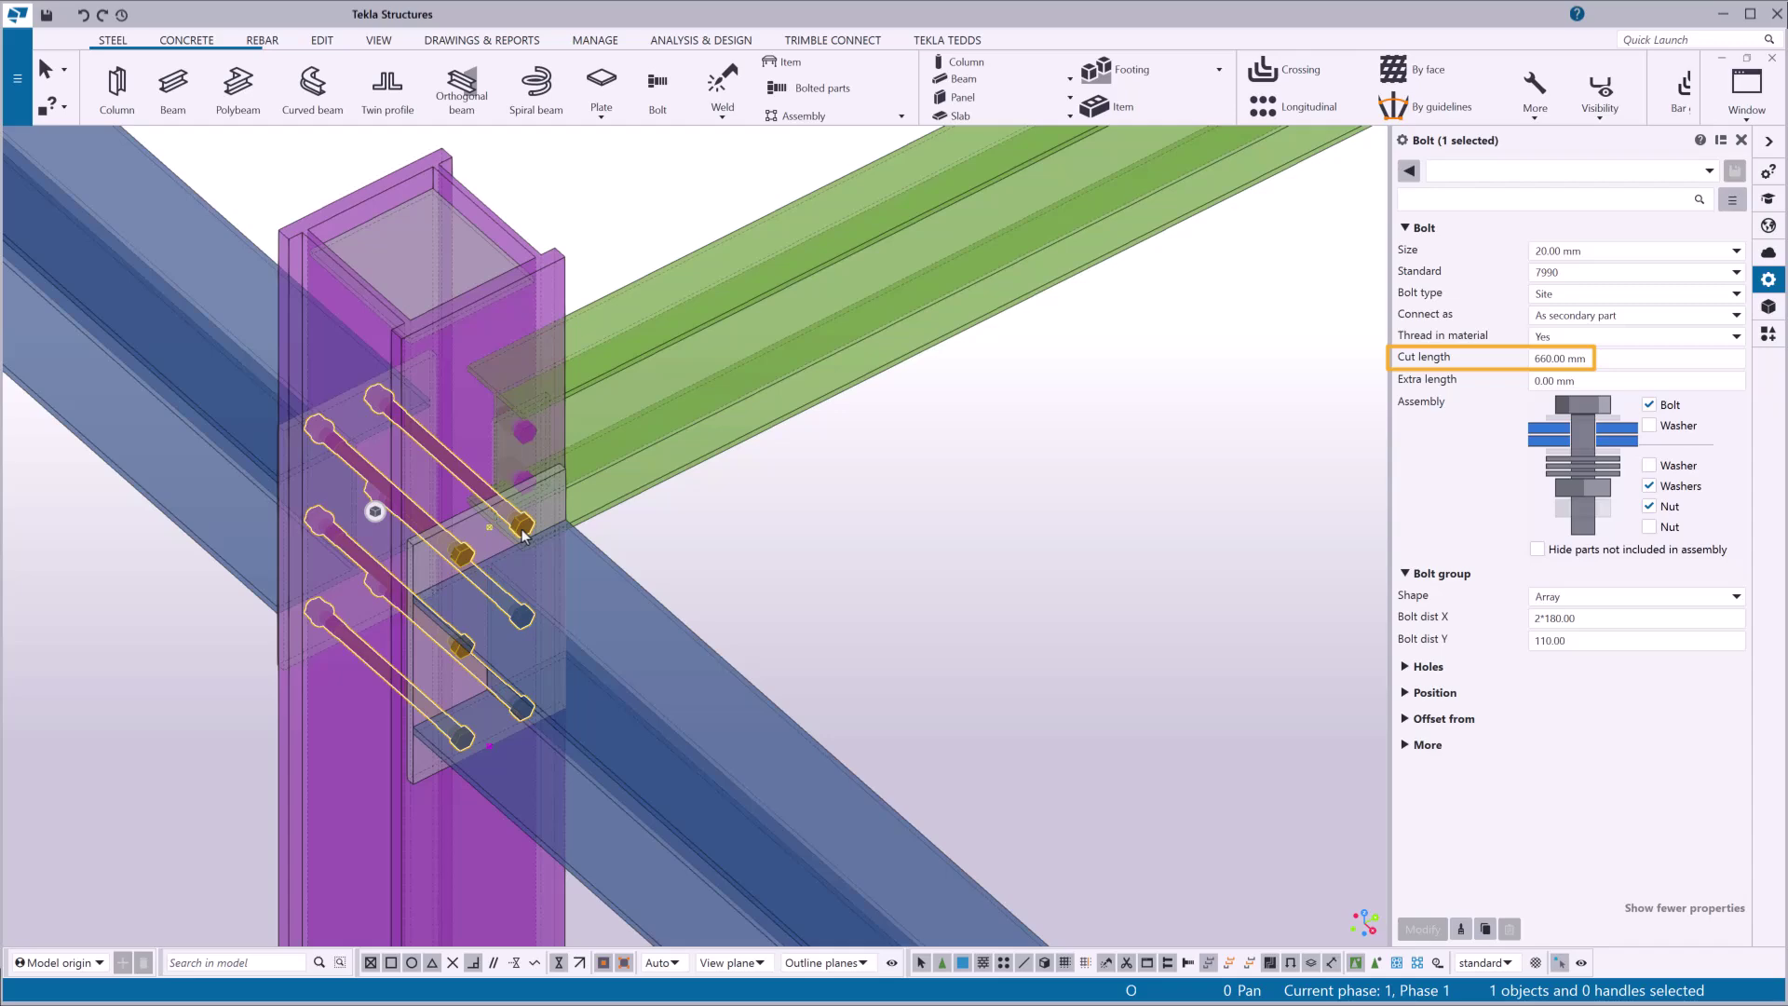
key("ctrl+4")
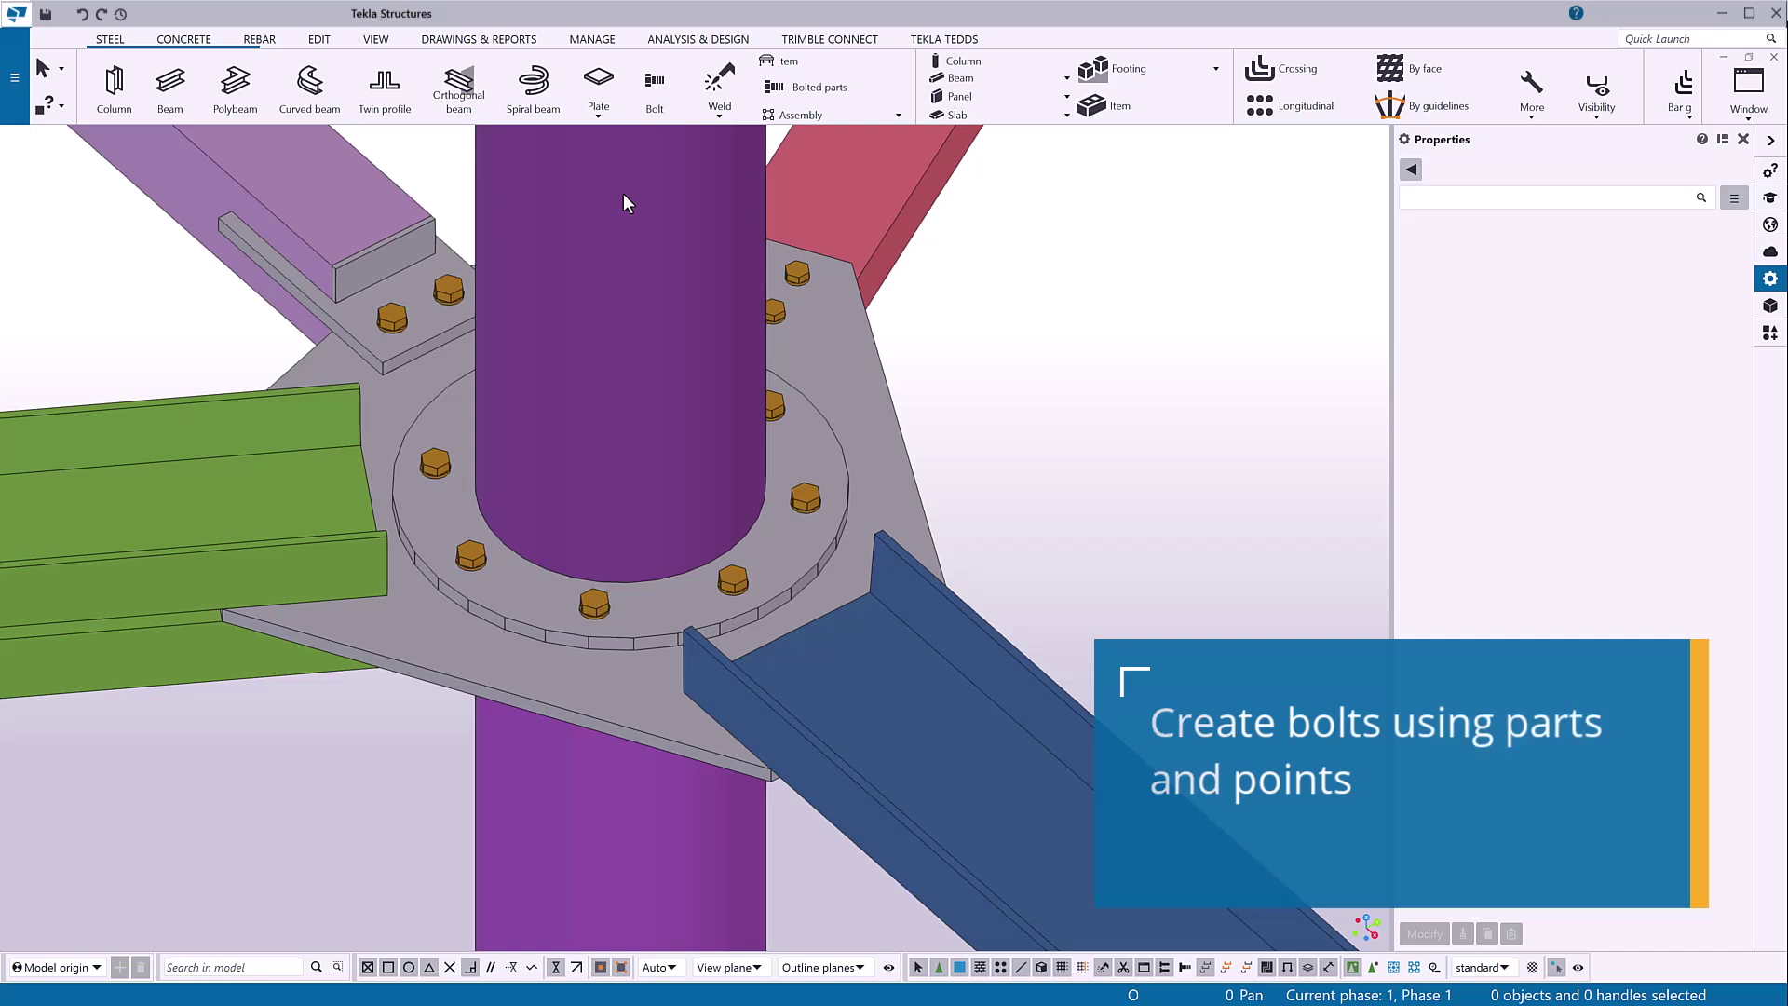
Bolt the blue channel to the gusset plate with four 16 mm bolts, setting origin and x-direction on the channel
left_click(658, 106)
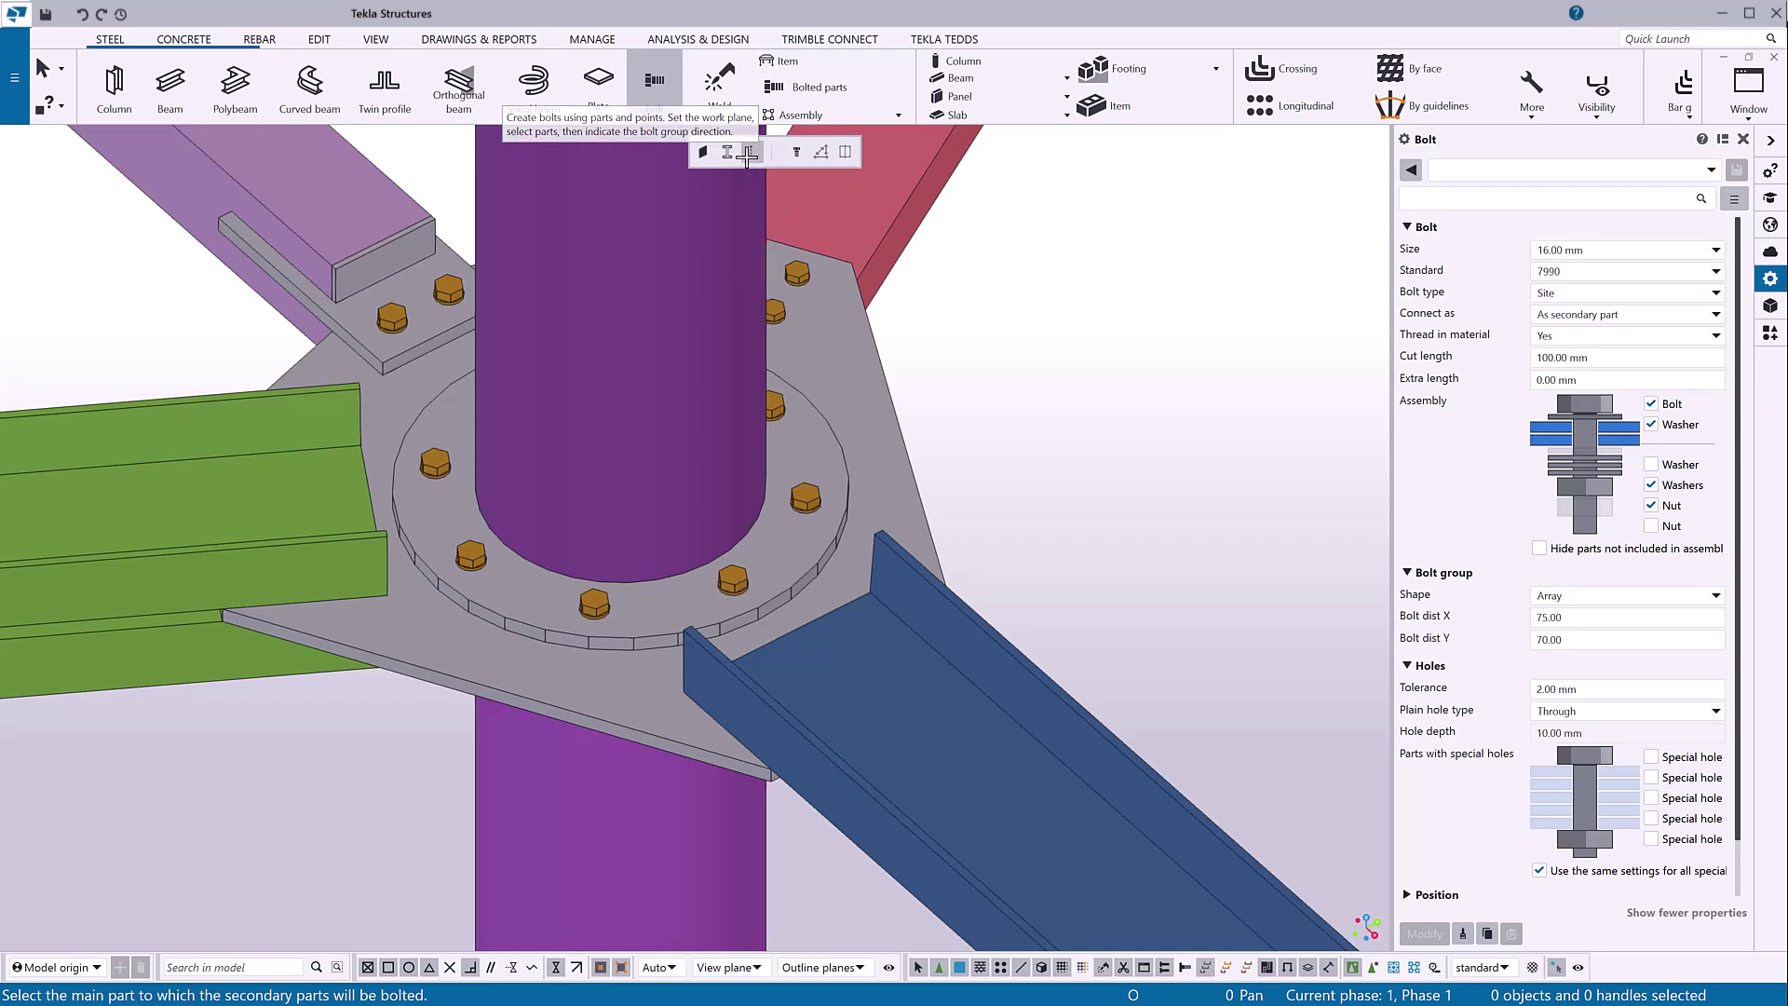
left_click(657, 722)
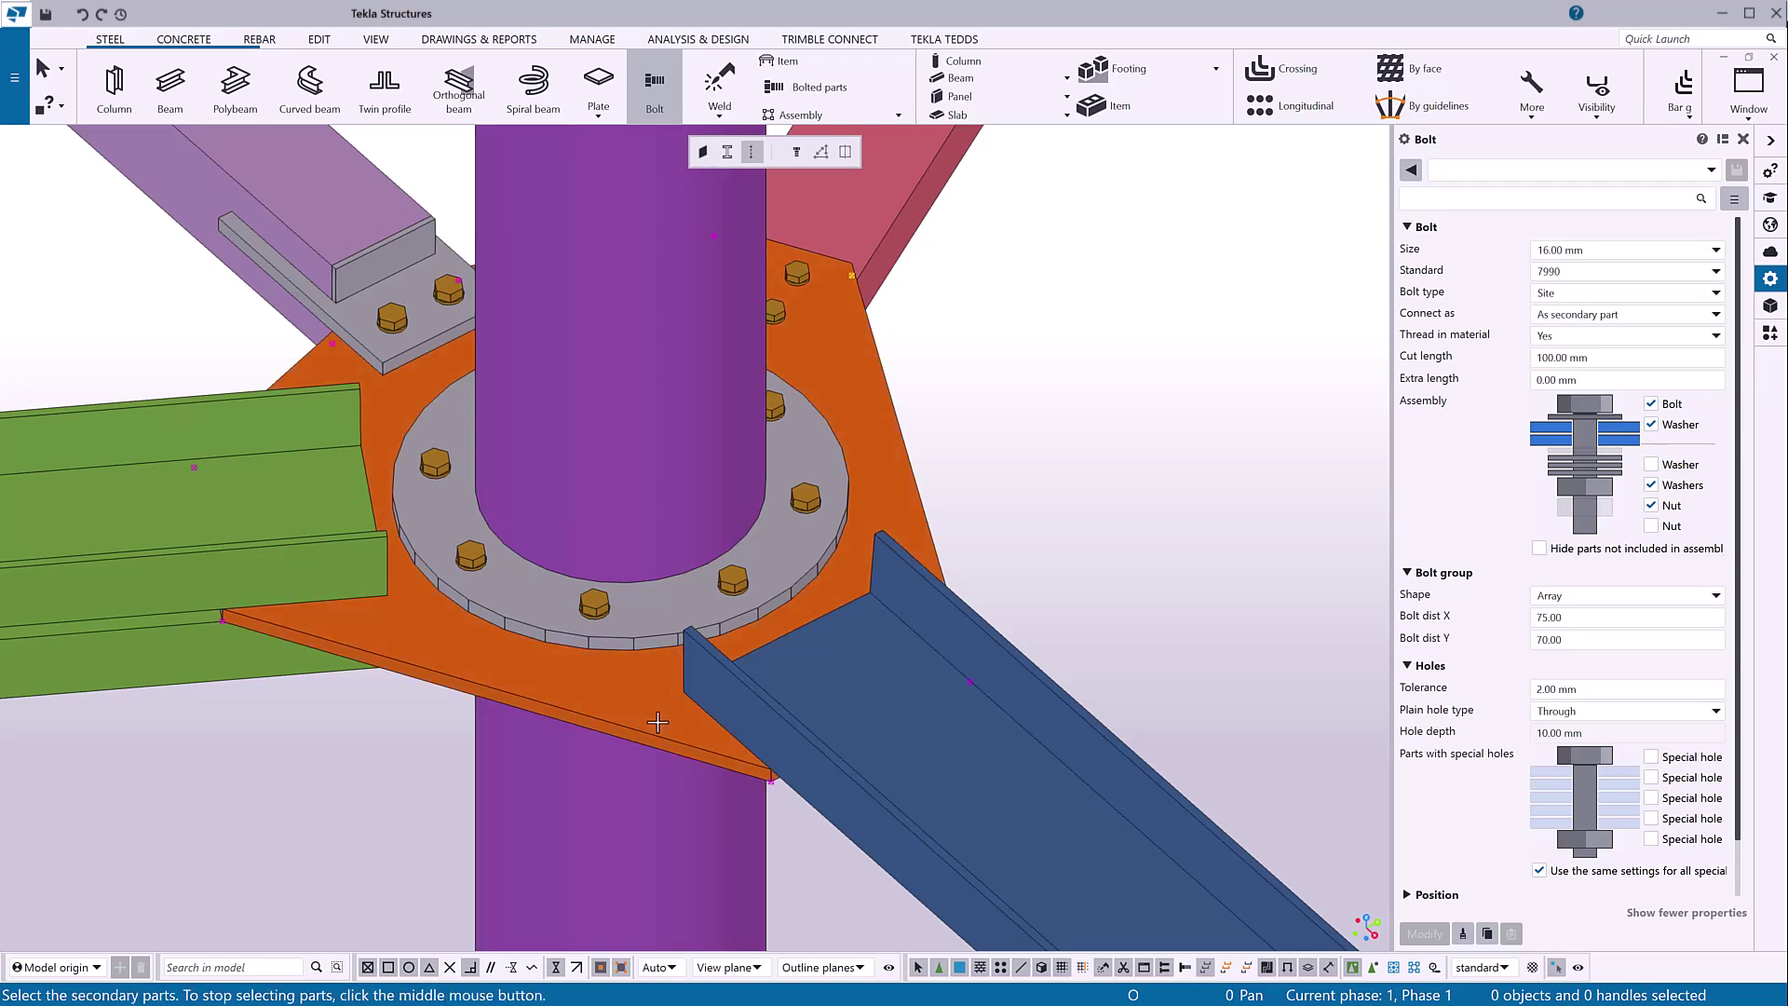
left_click(824, 689)
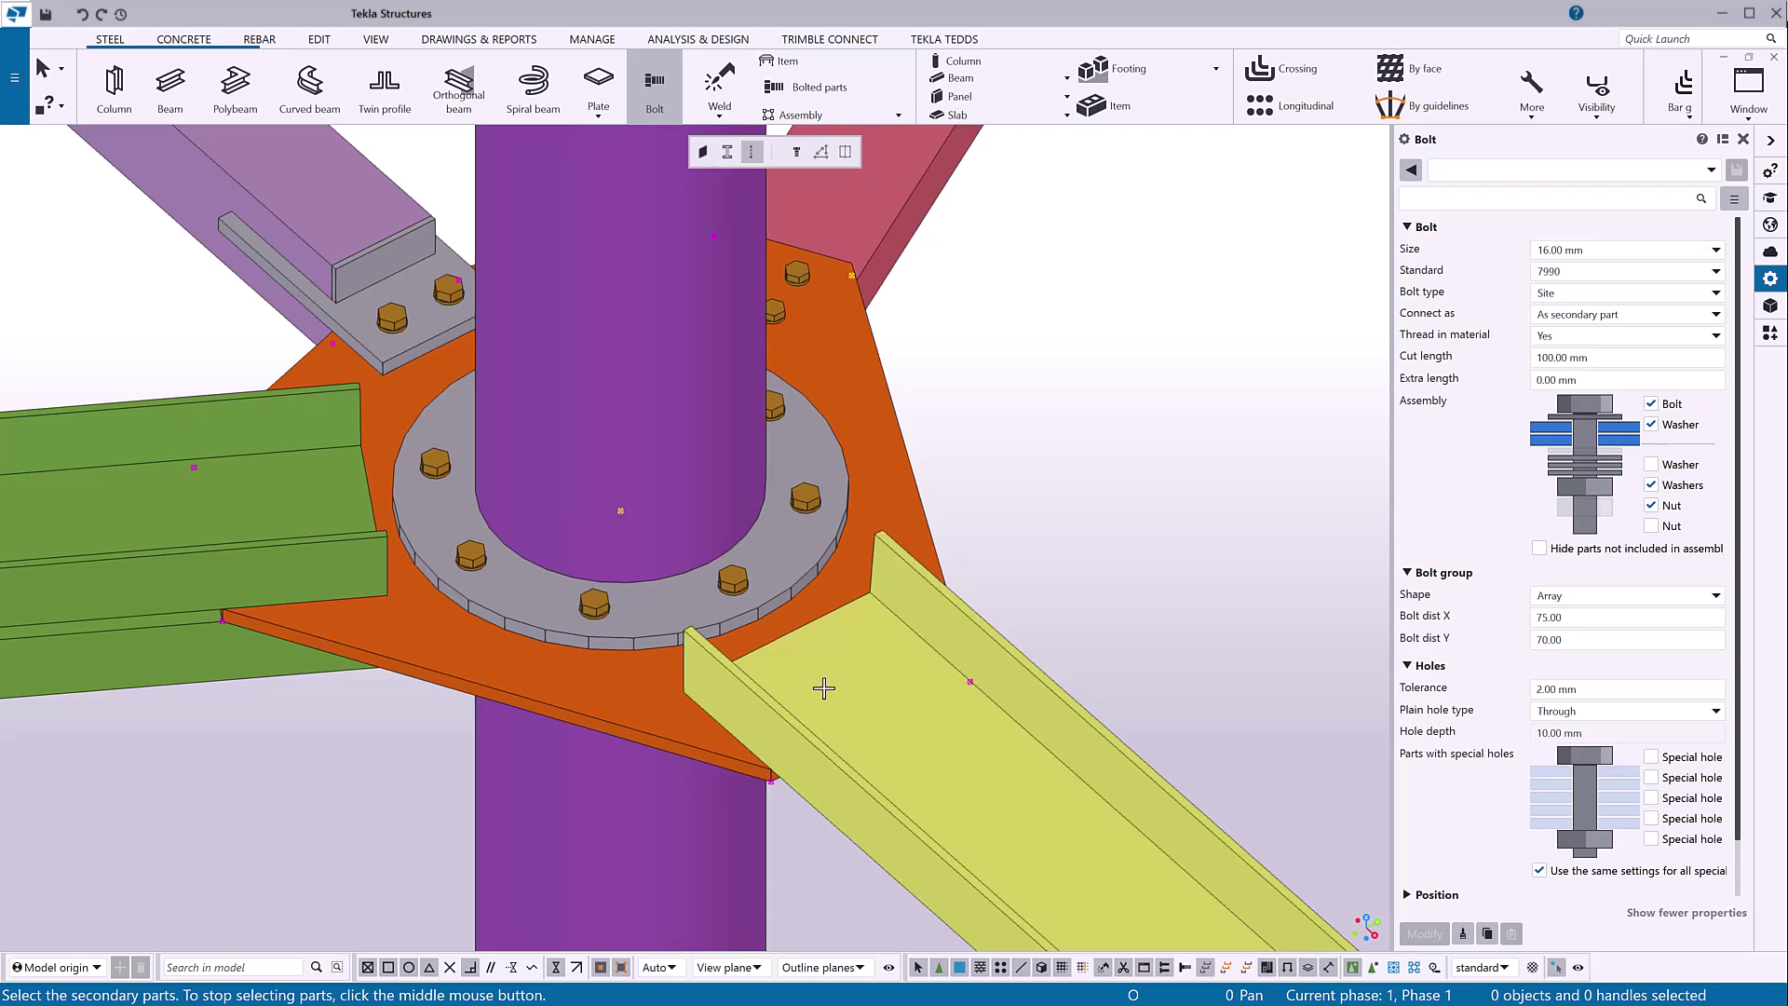
middle_click(825, 688)
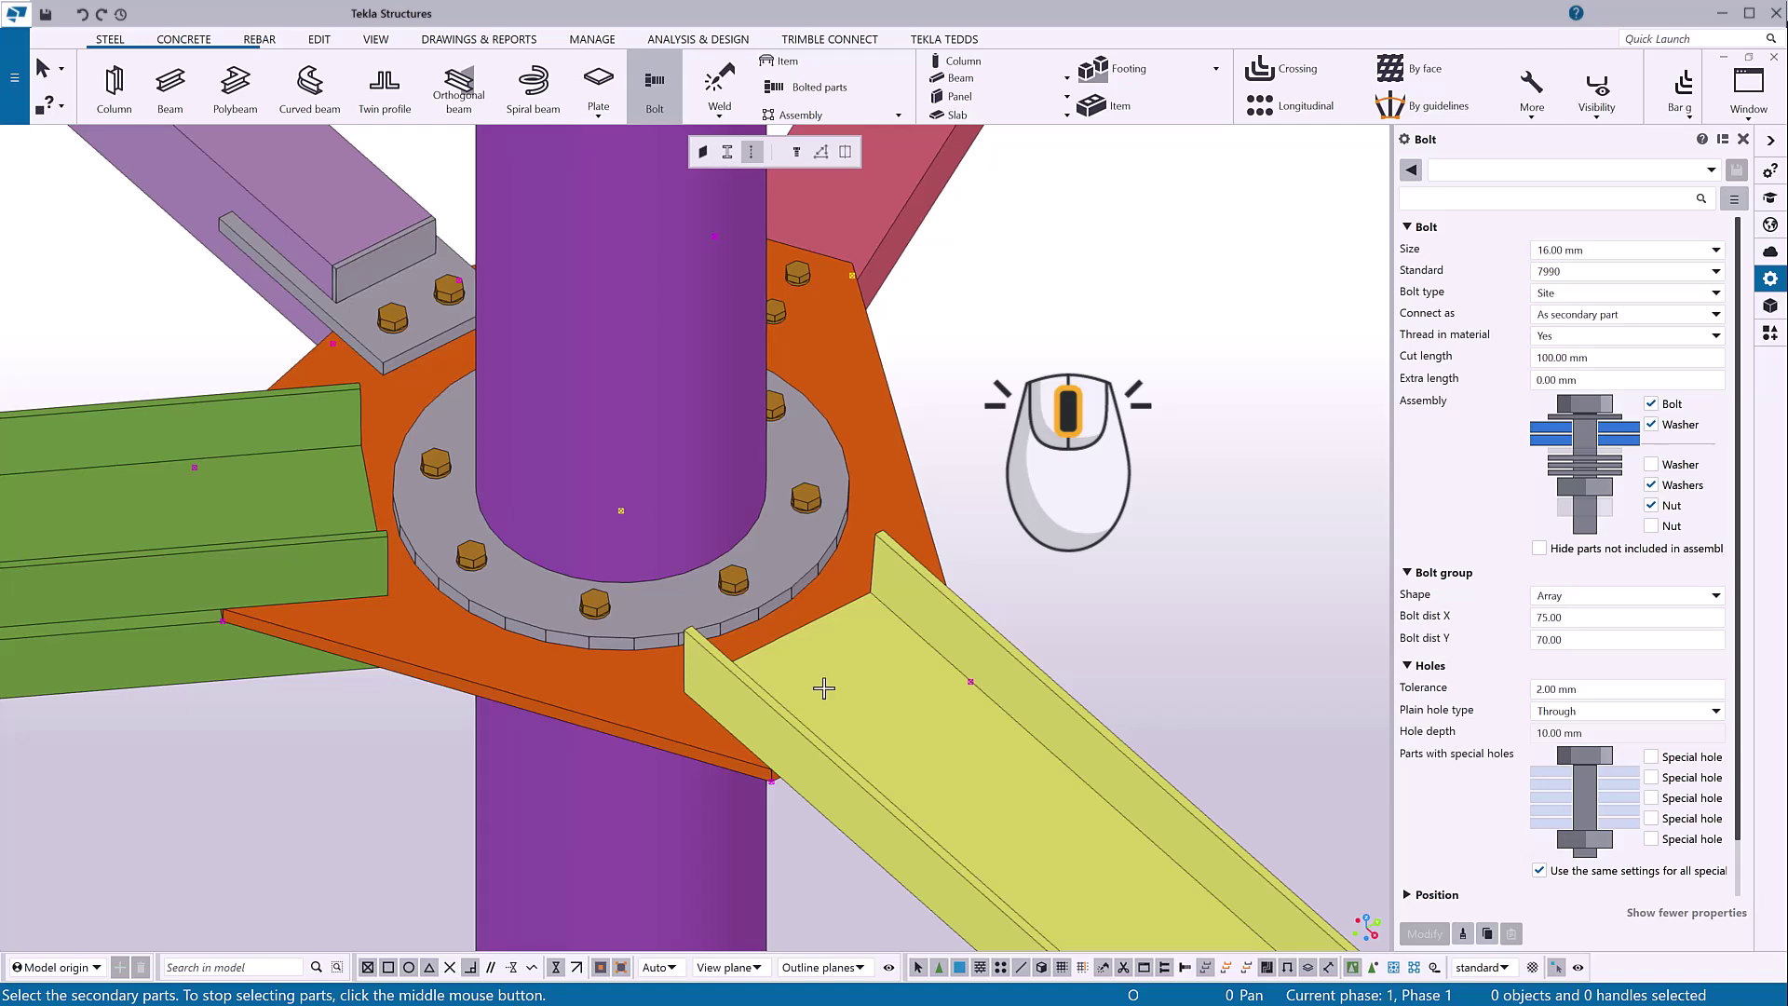
middle_click(824, 688)
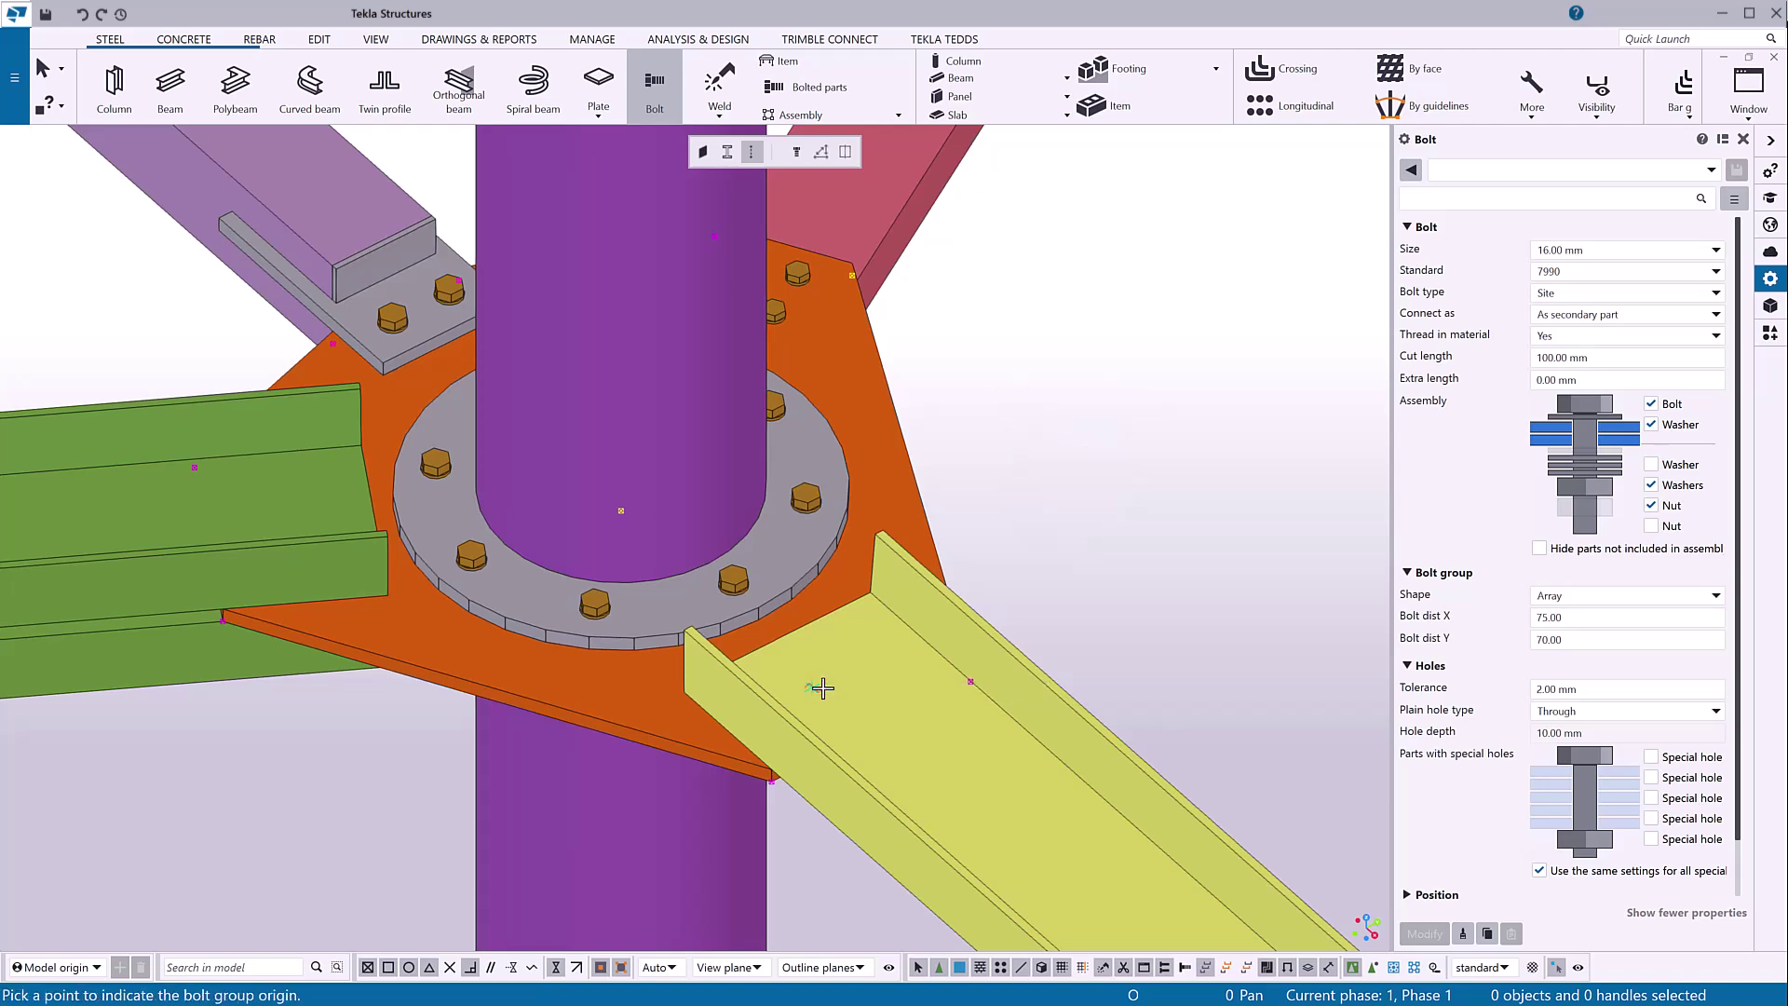
left_click(786, 694)
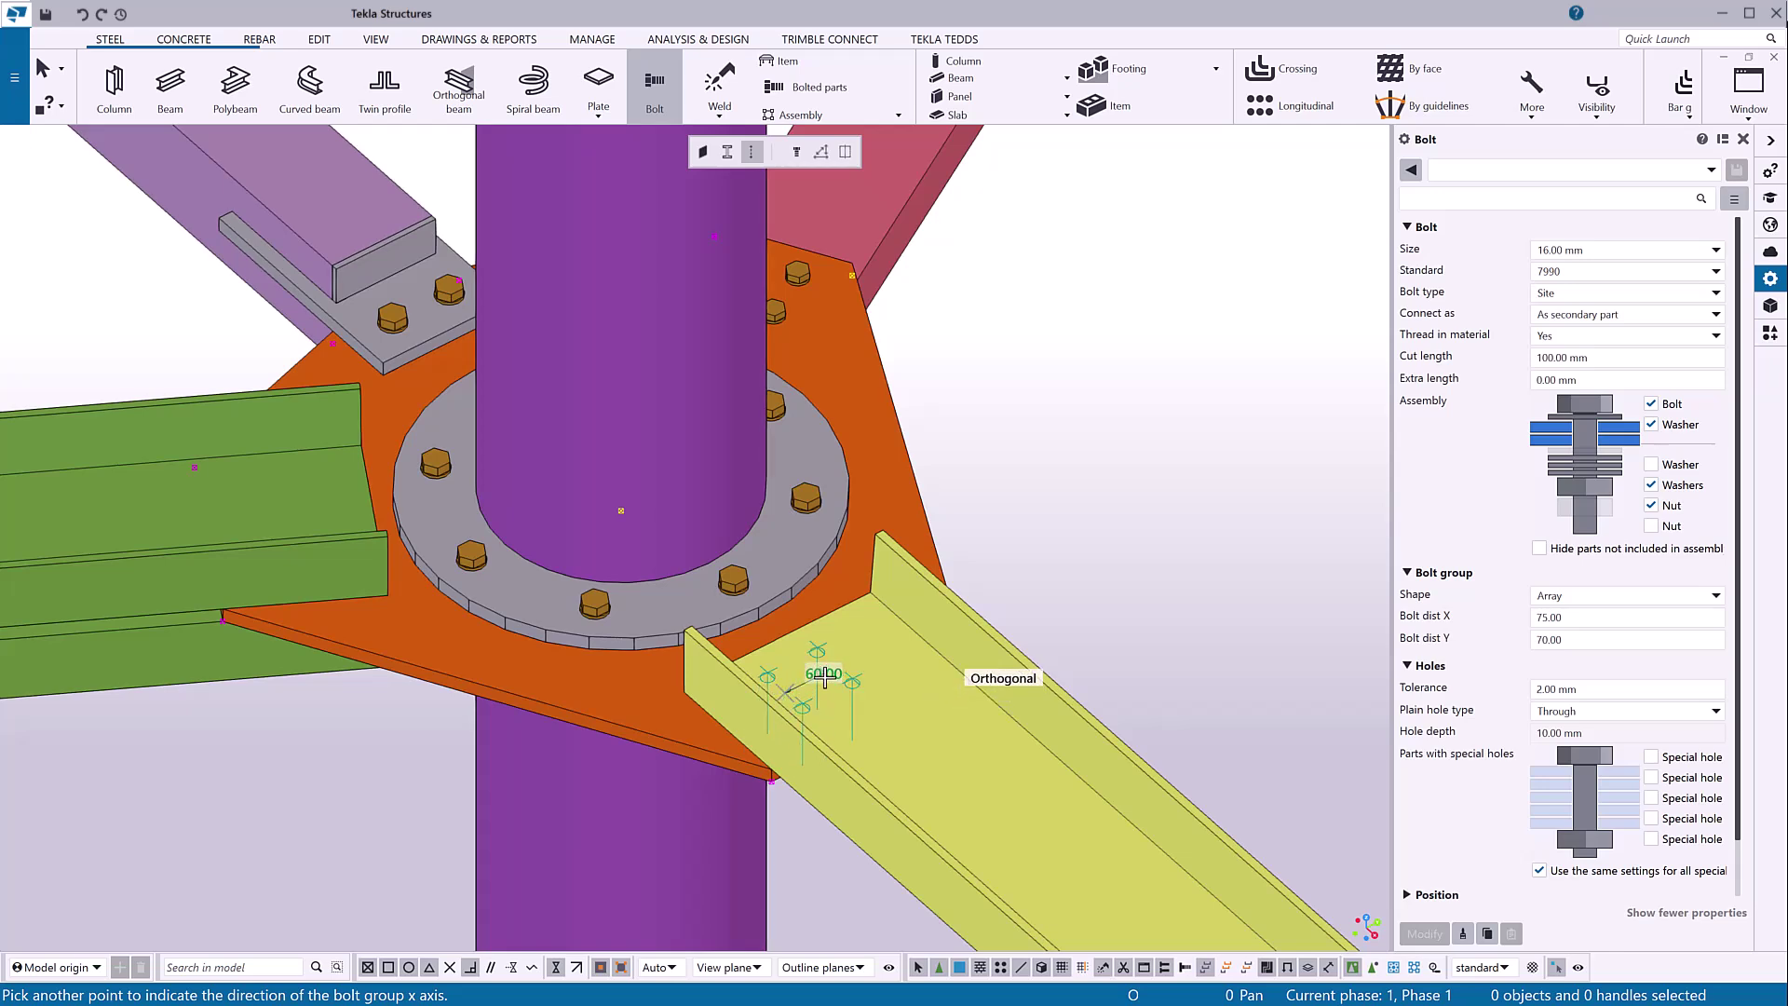
left_click(824, 678)
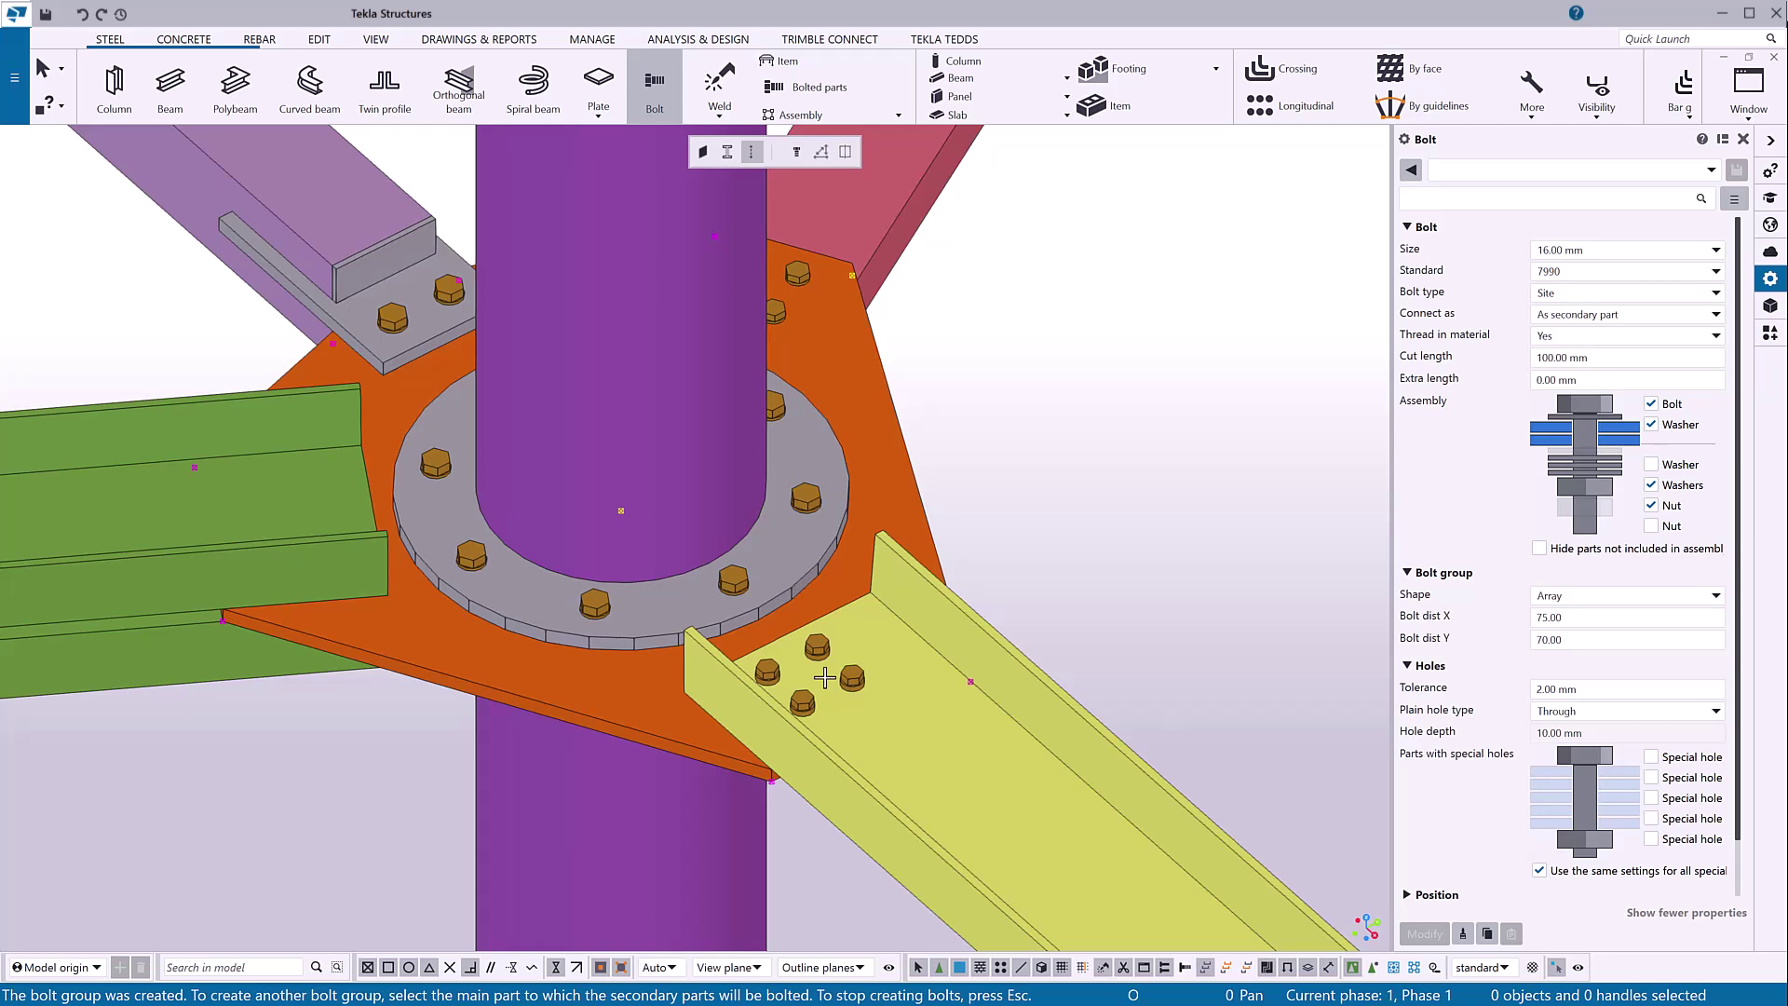
key("Escape")
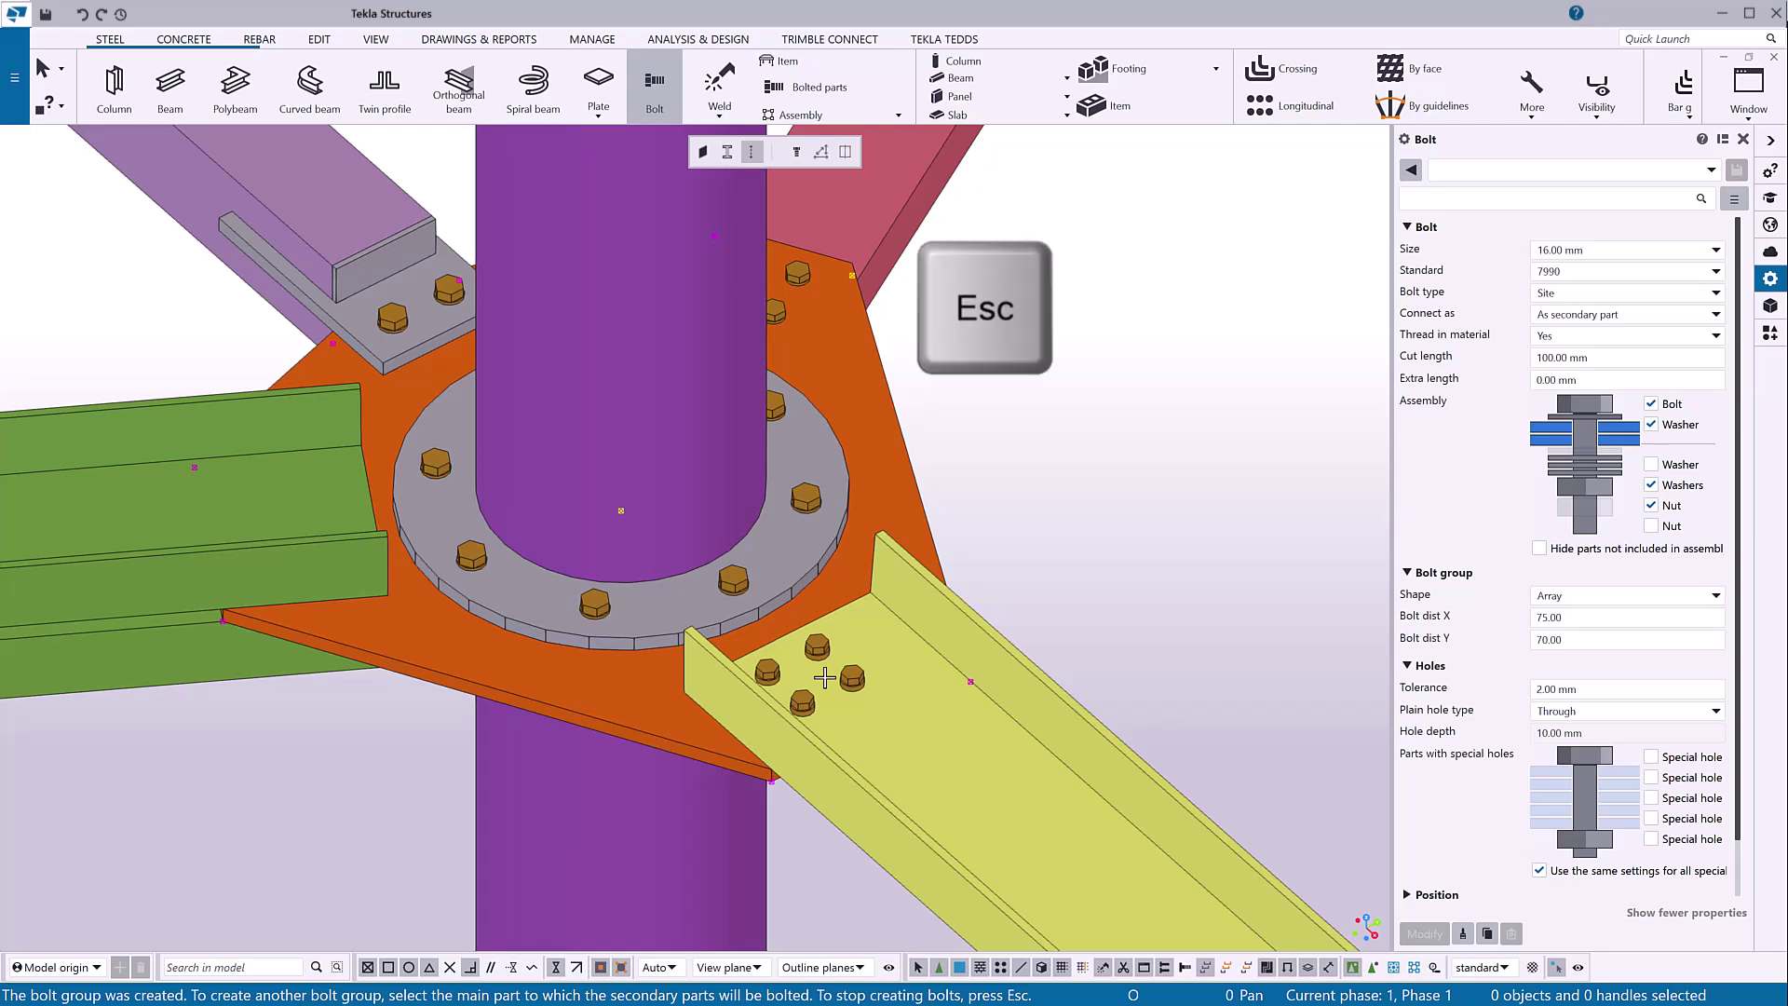
Change the channel bolt group's bolt size to 20 mm and apply it
left_click(826, 680)
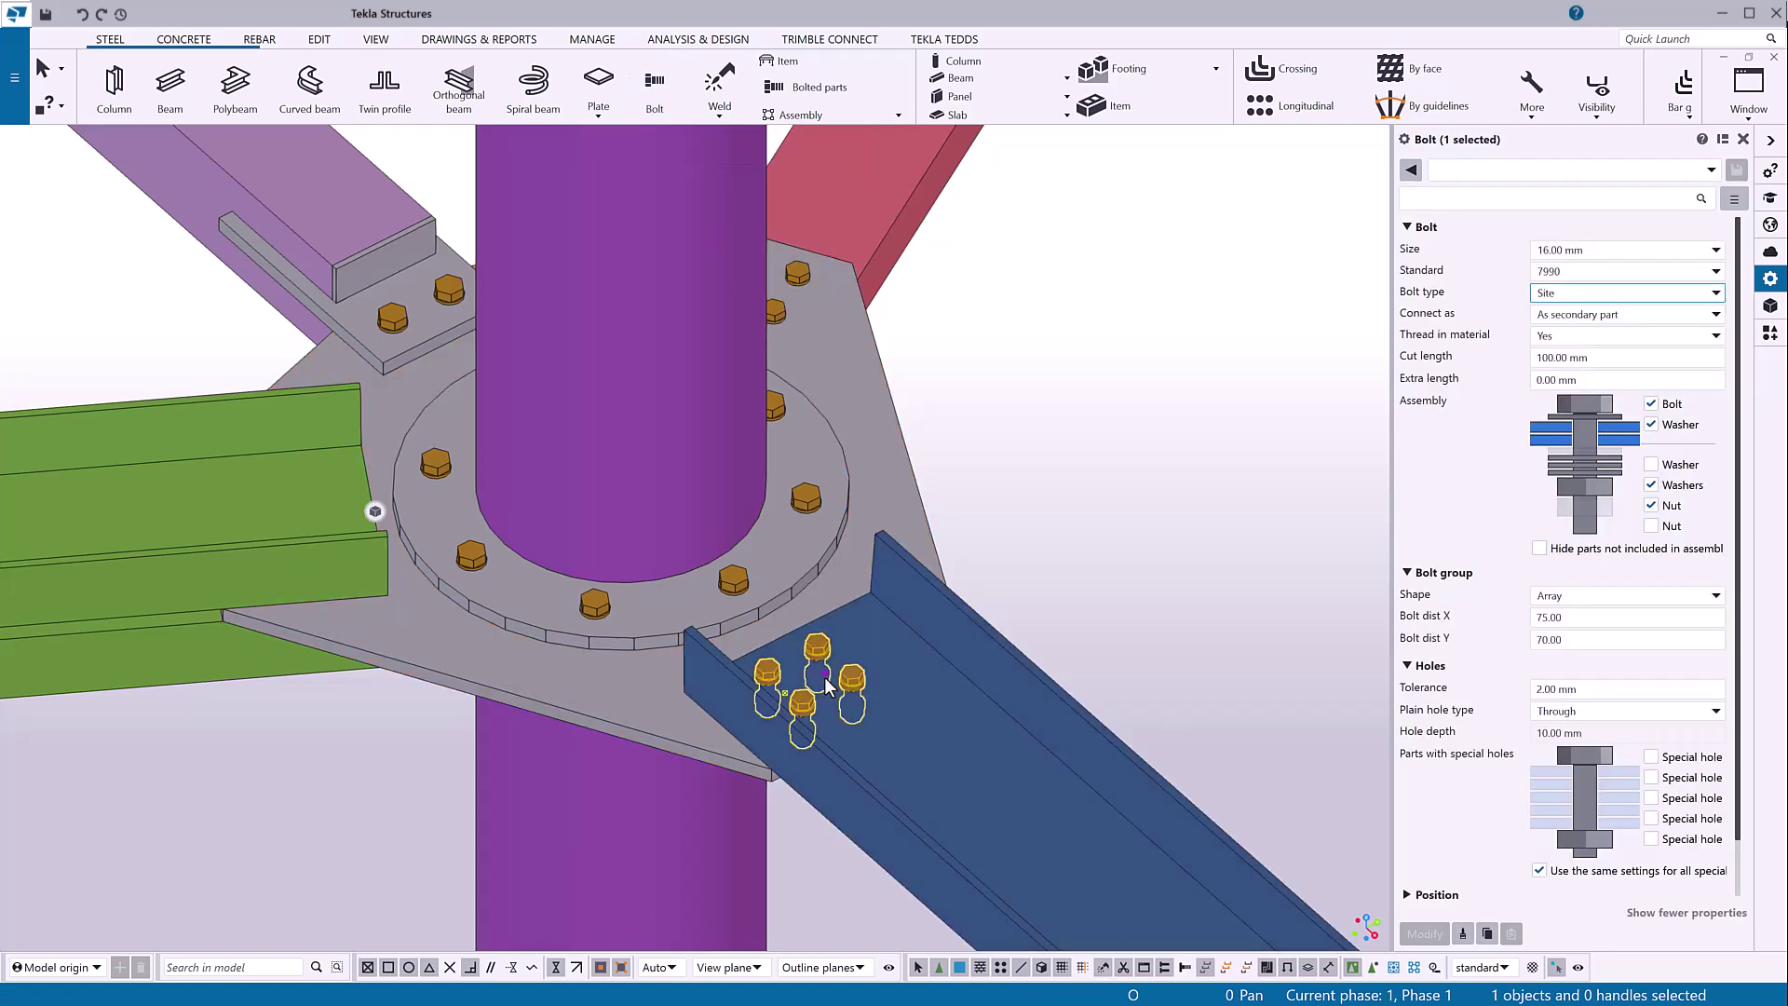
left_click(1716, 250)
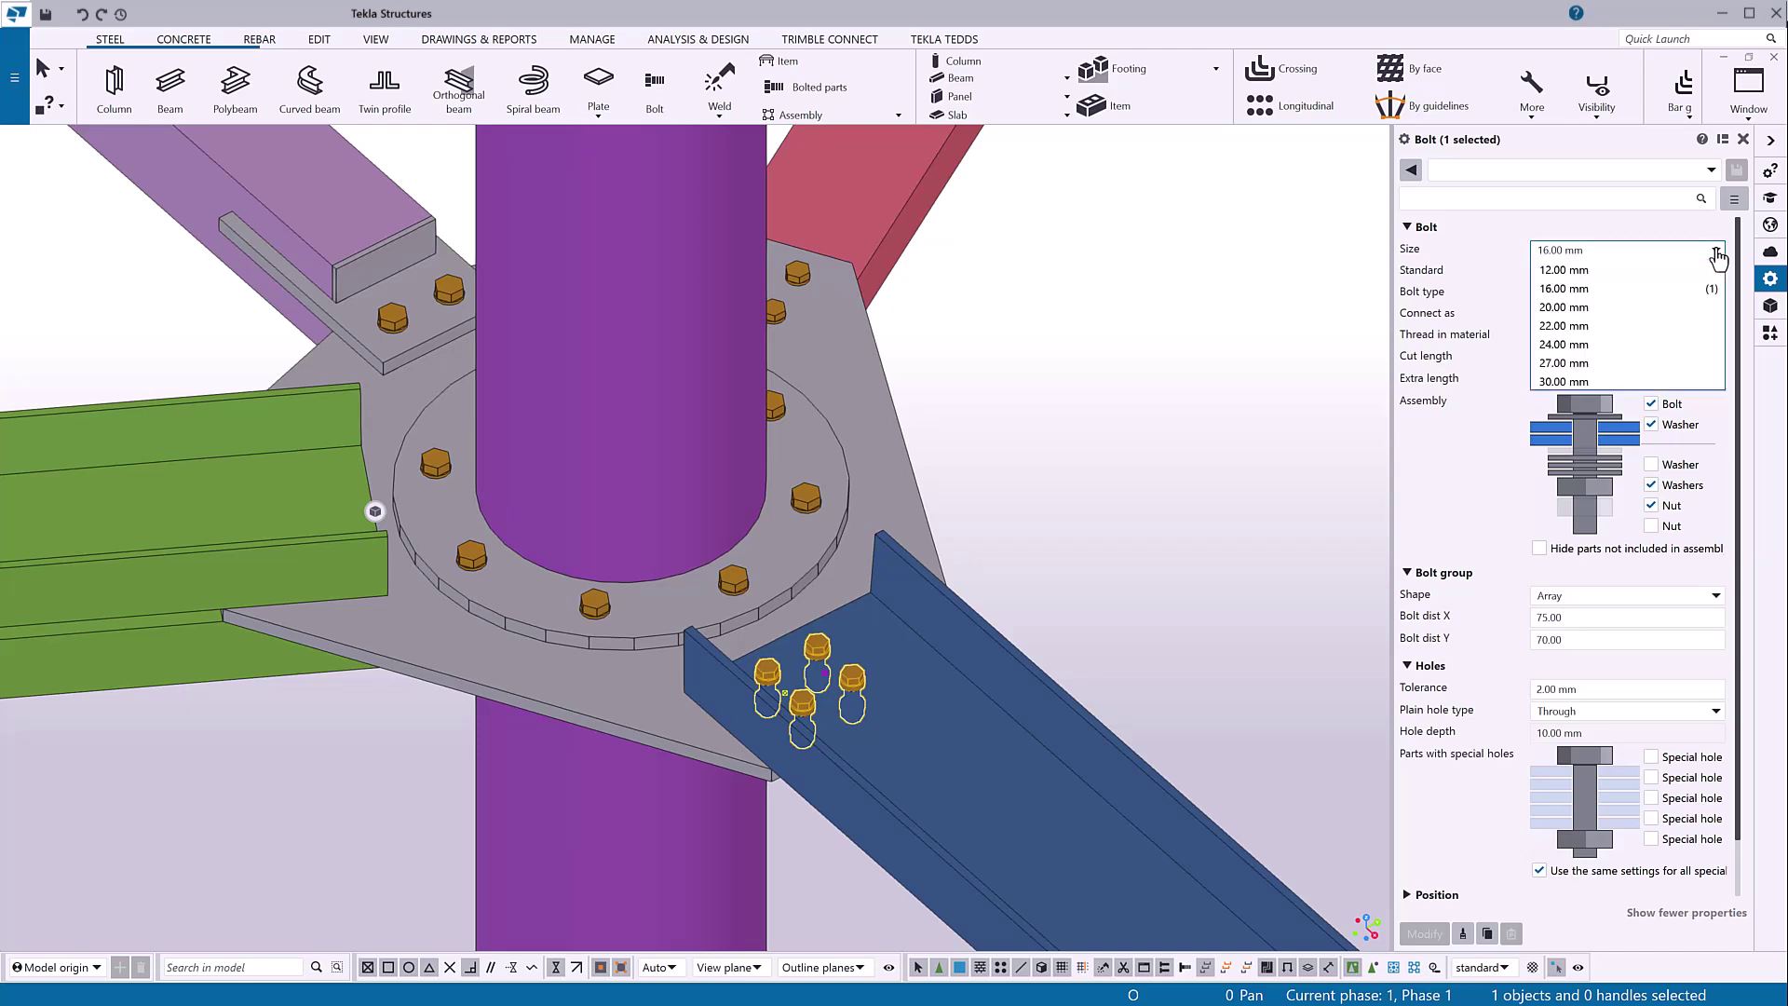
left_click(1665, 307)
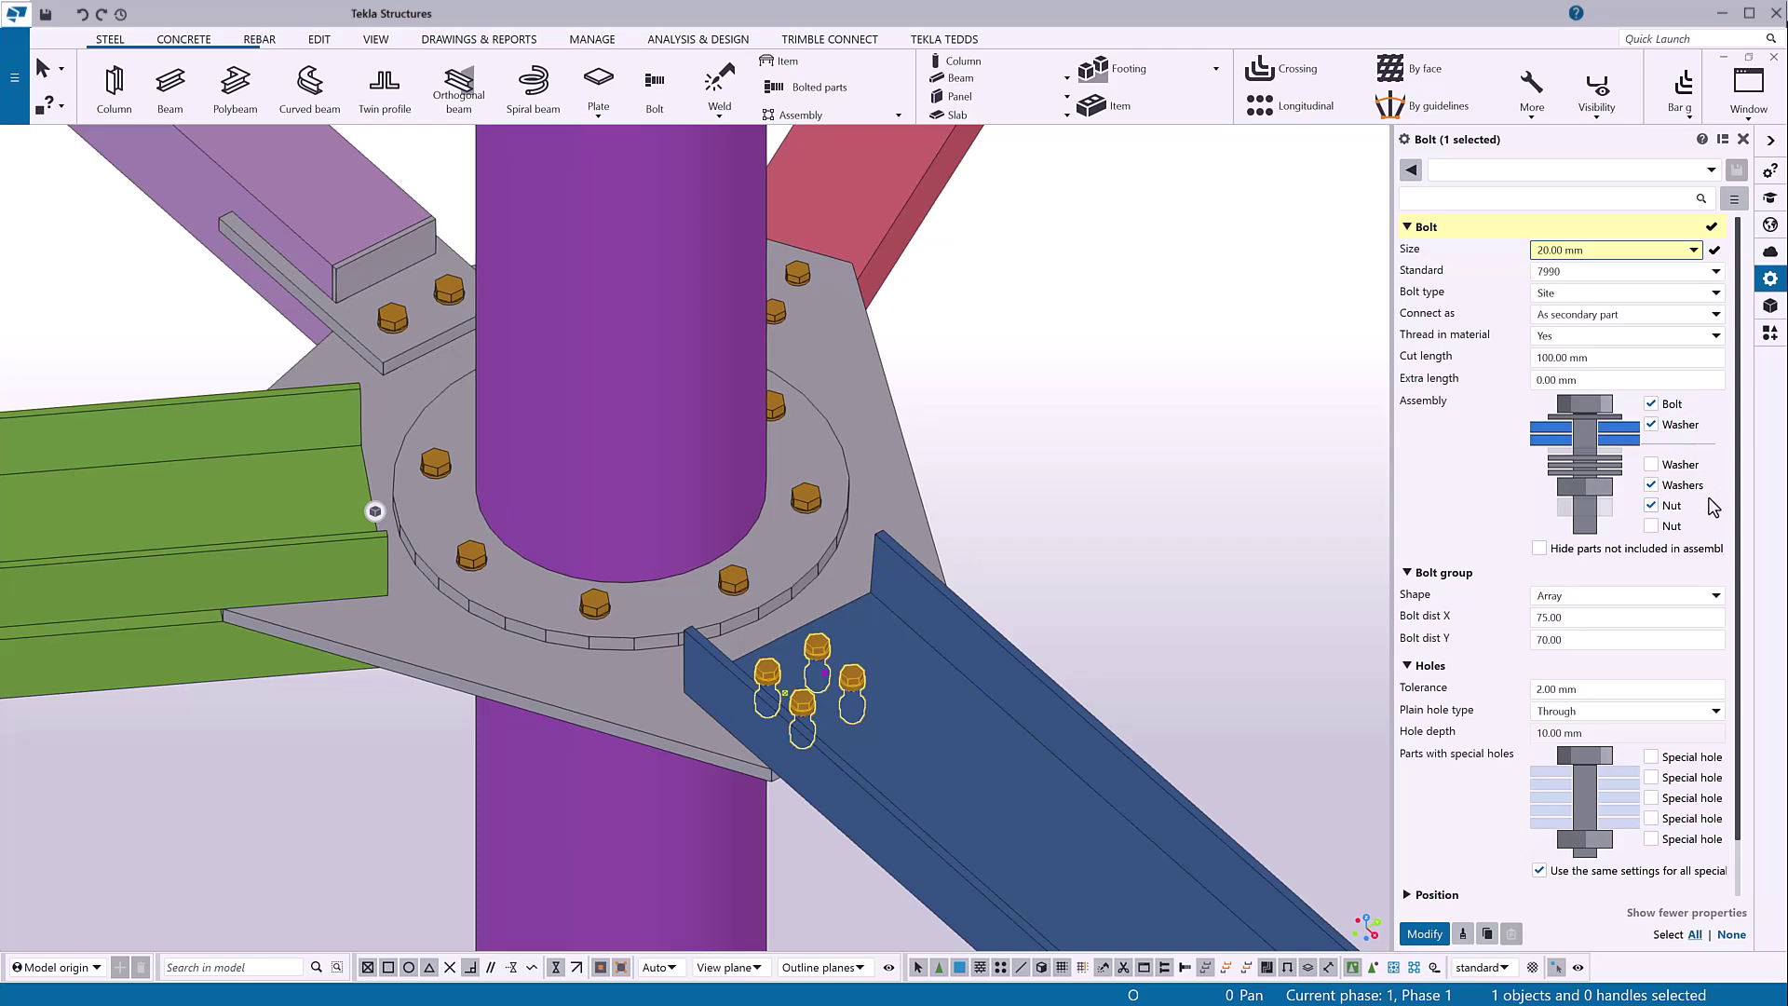
left_click(1641, 619)
key("Return")
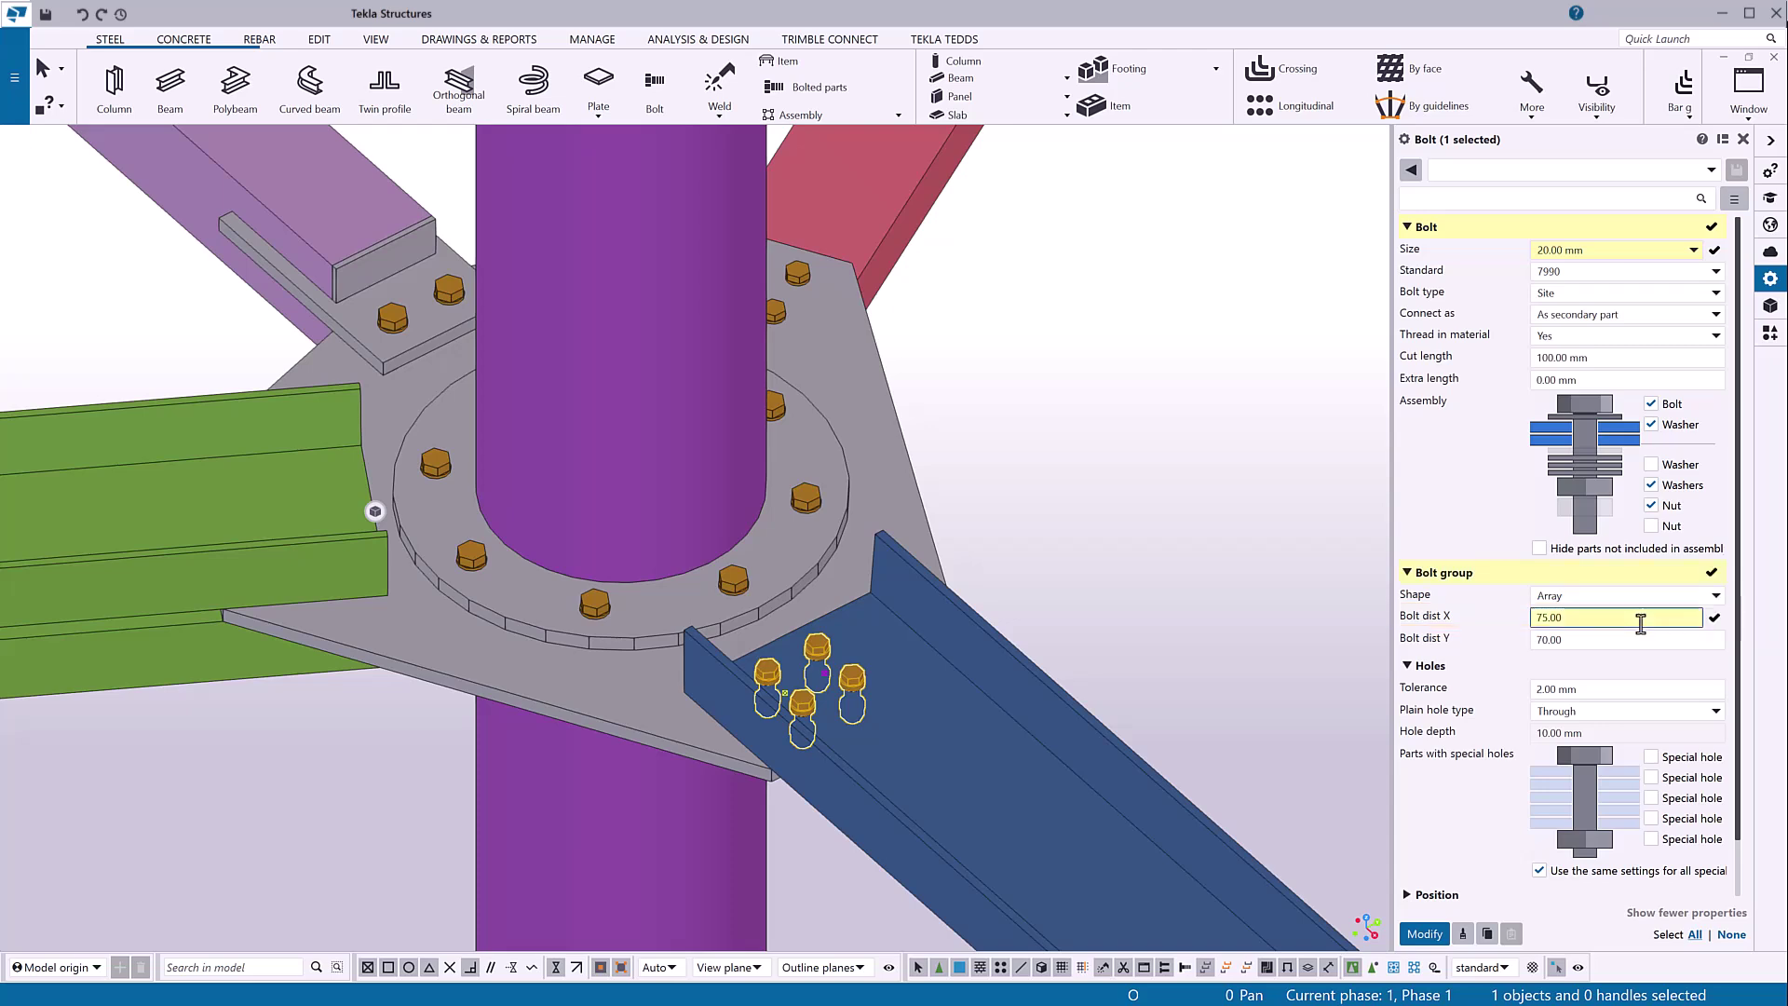
type("50")
left_click(1421, 941)
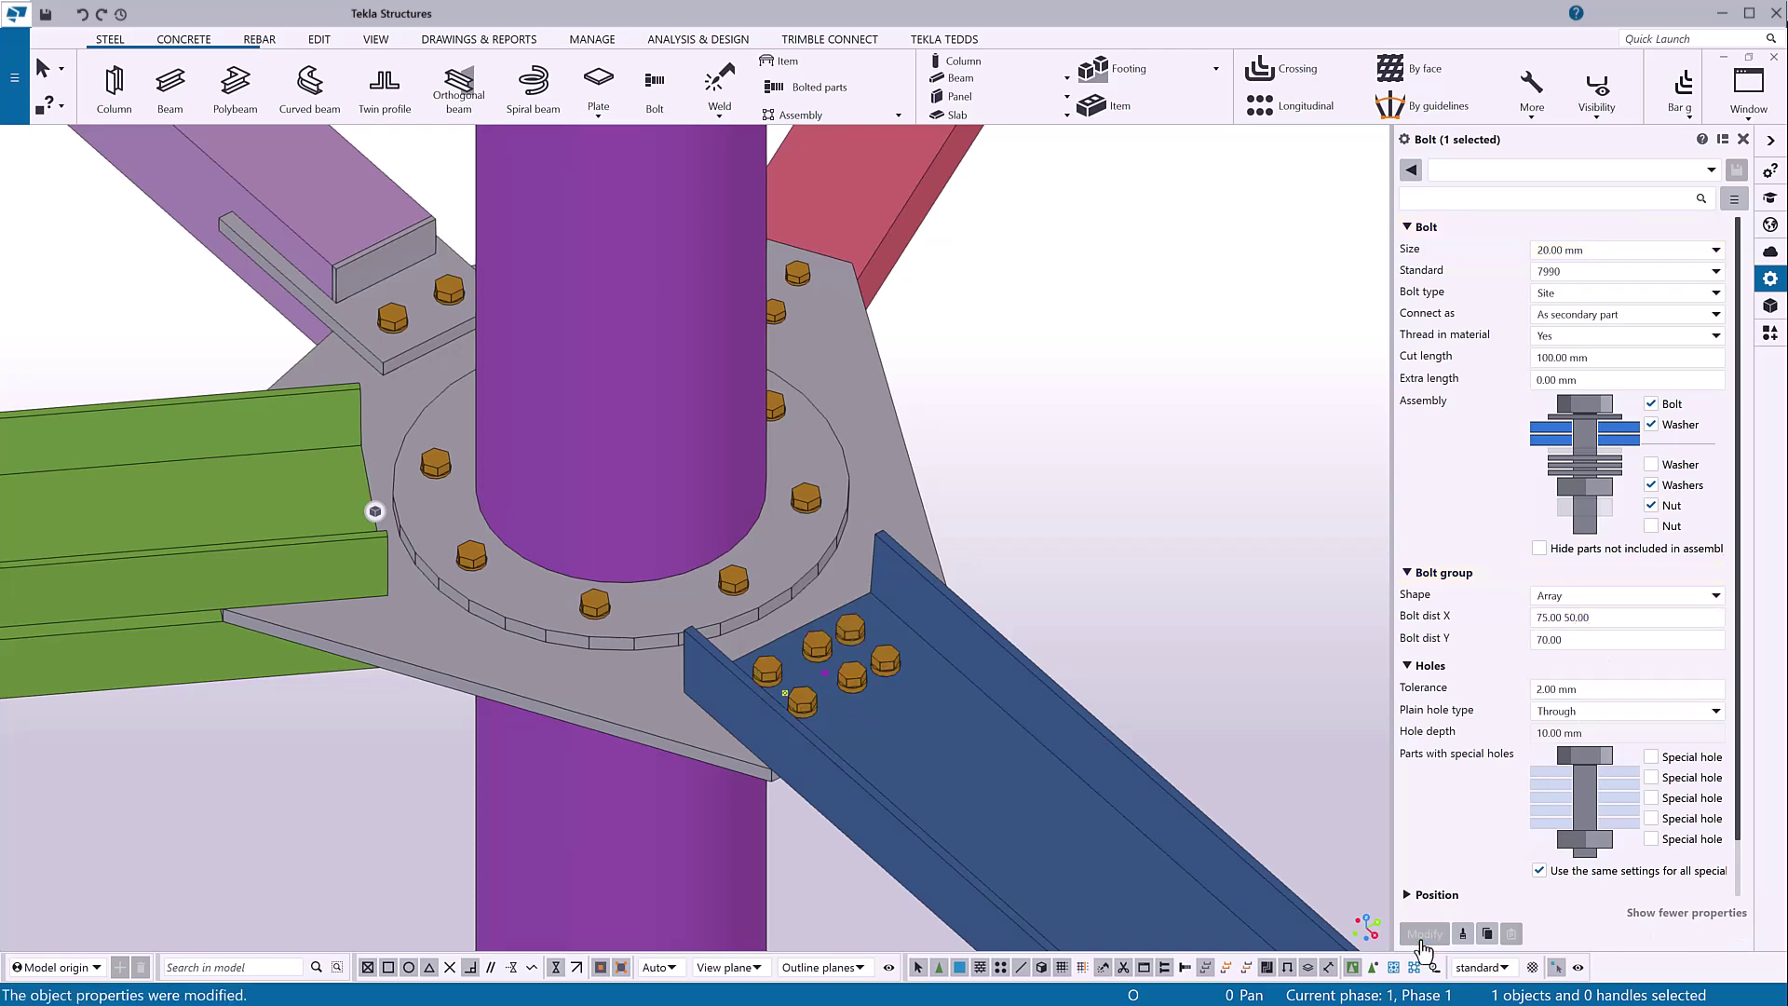
Set the channel bolt group's X spacing to 2*75 and apply it
left_click_drag(1602, 614, 1504, 622)
type("2")
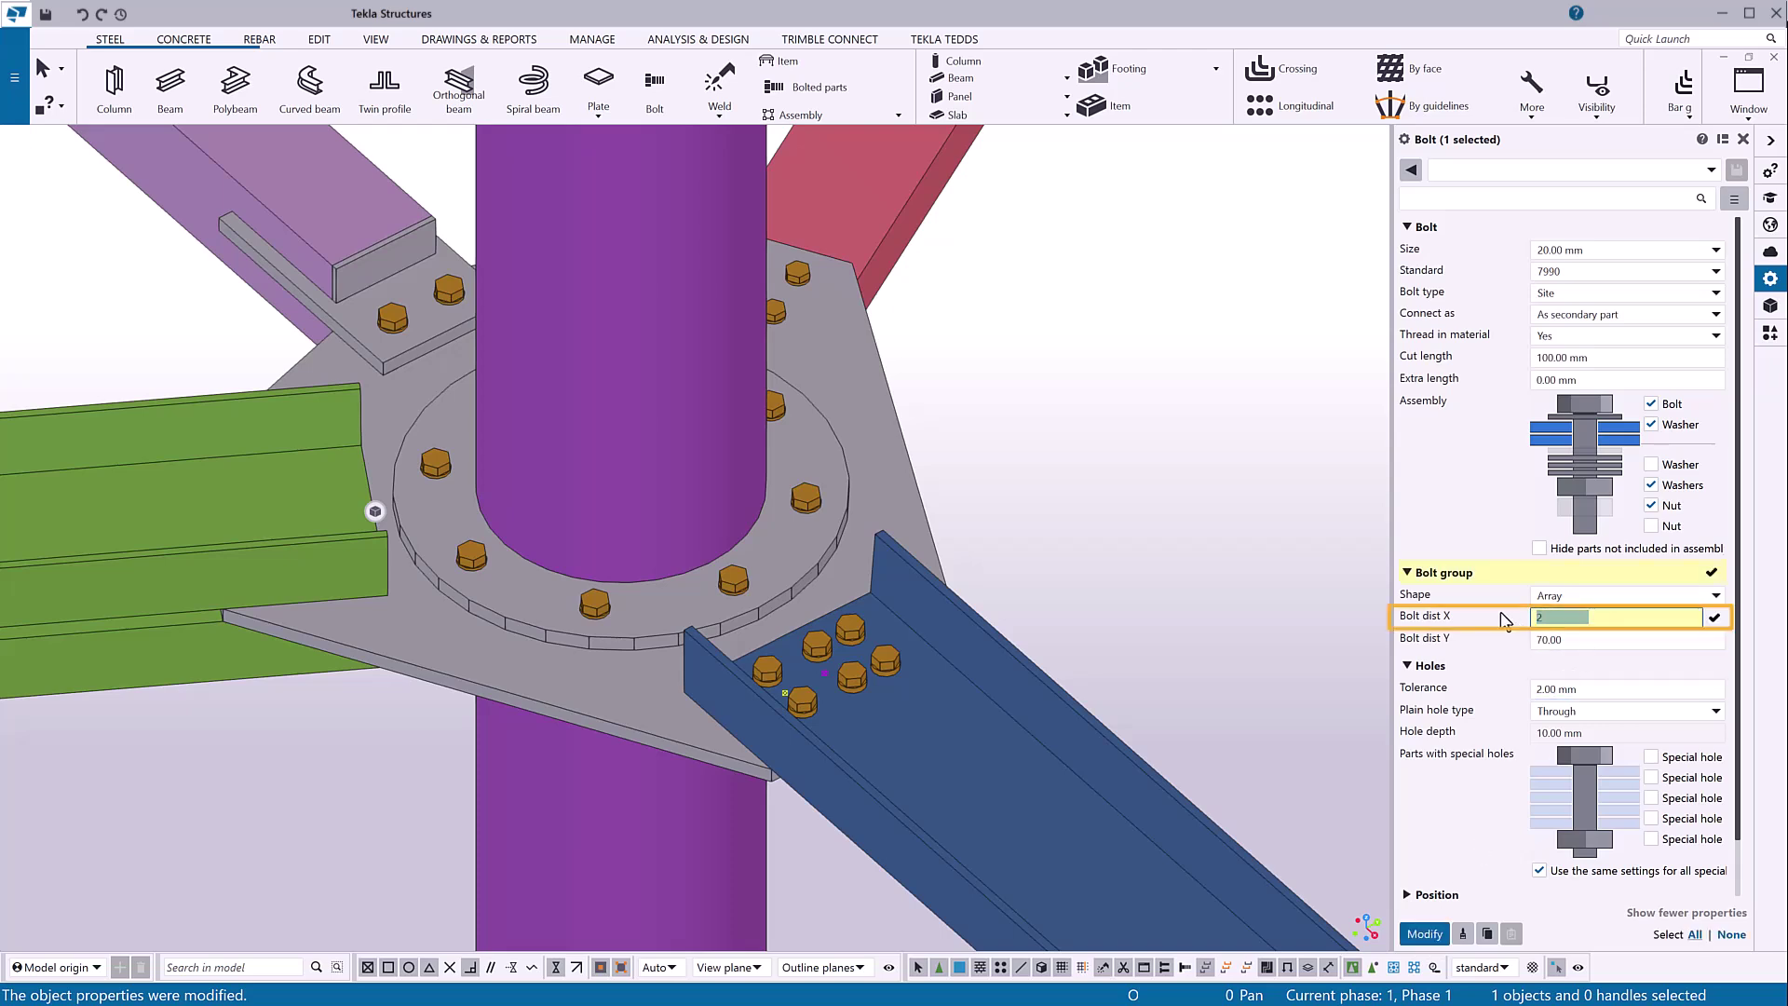
type("*75")
key("Return")
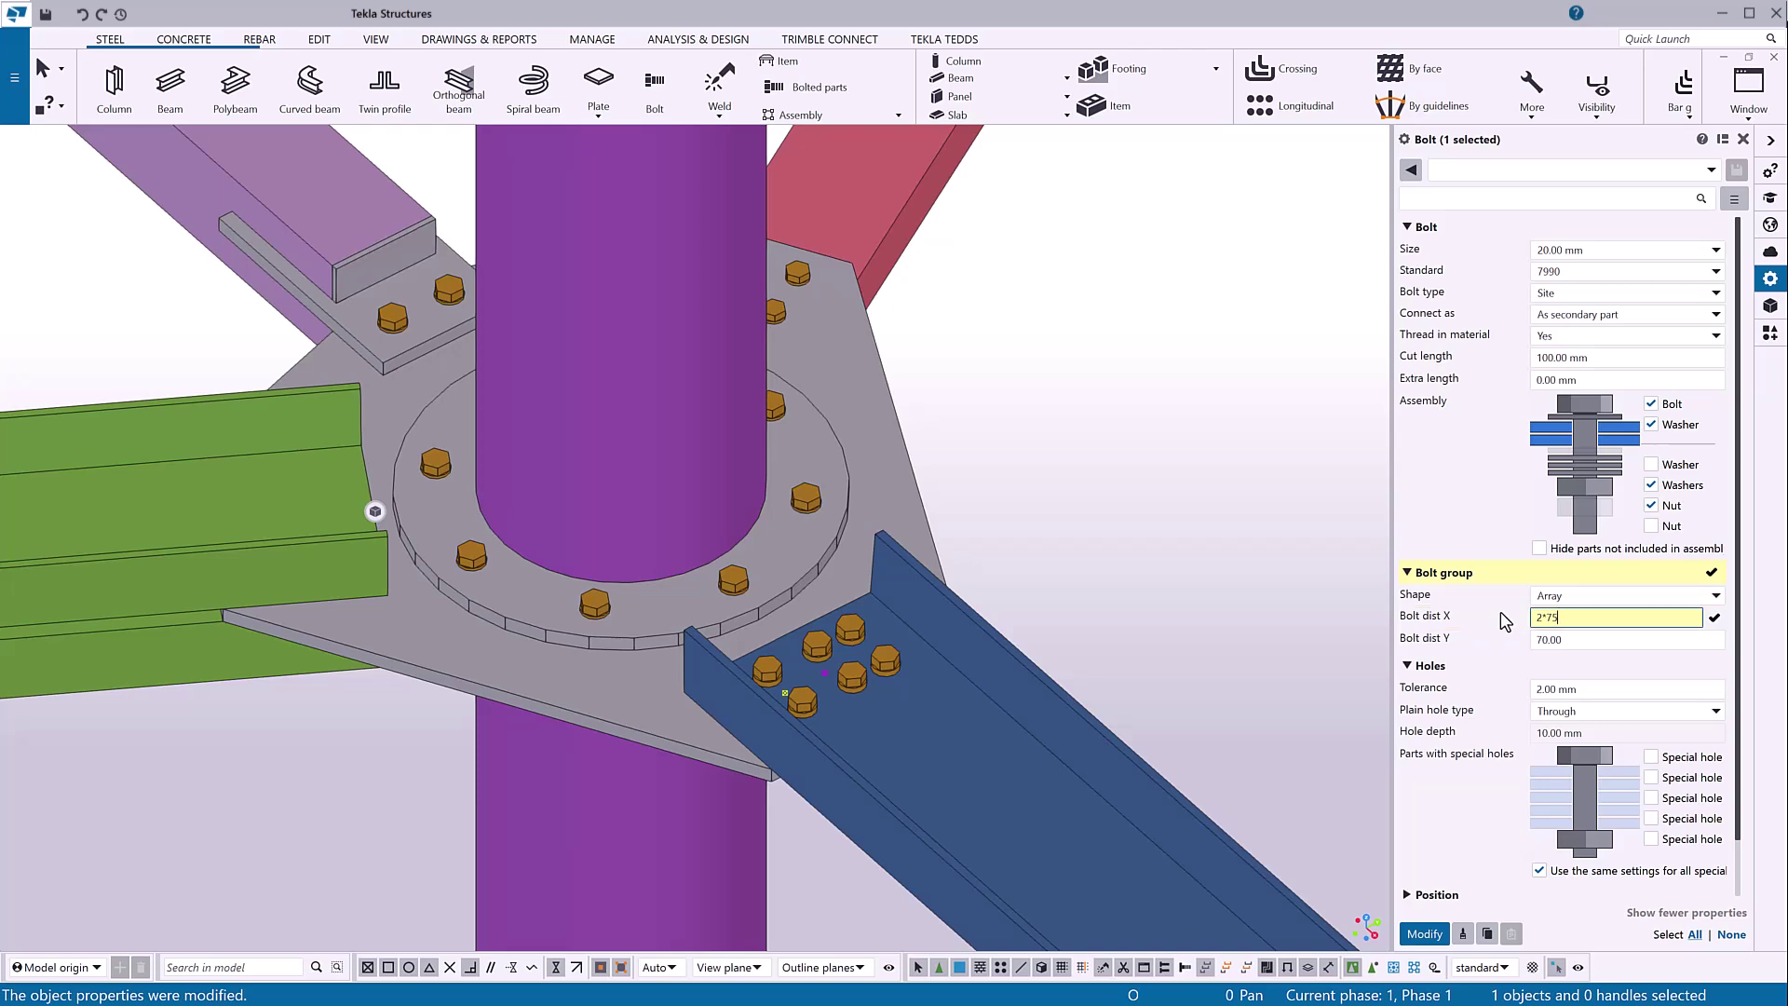
left_click(1425, 934)
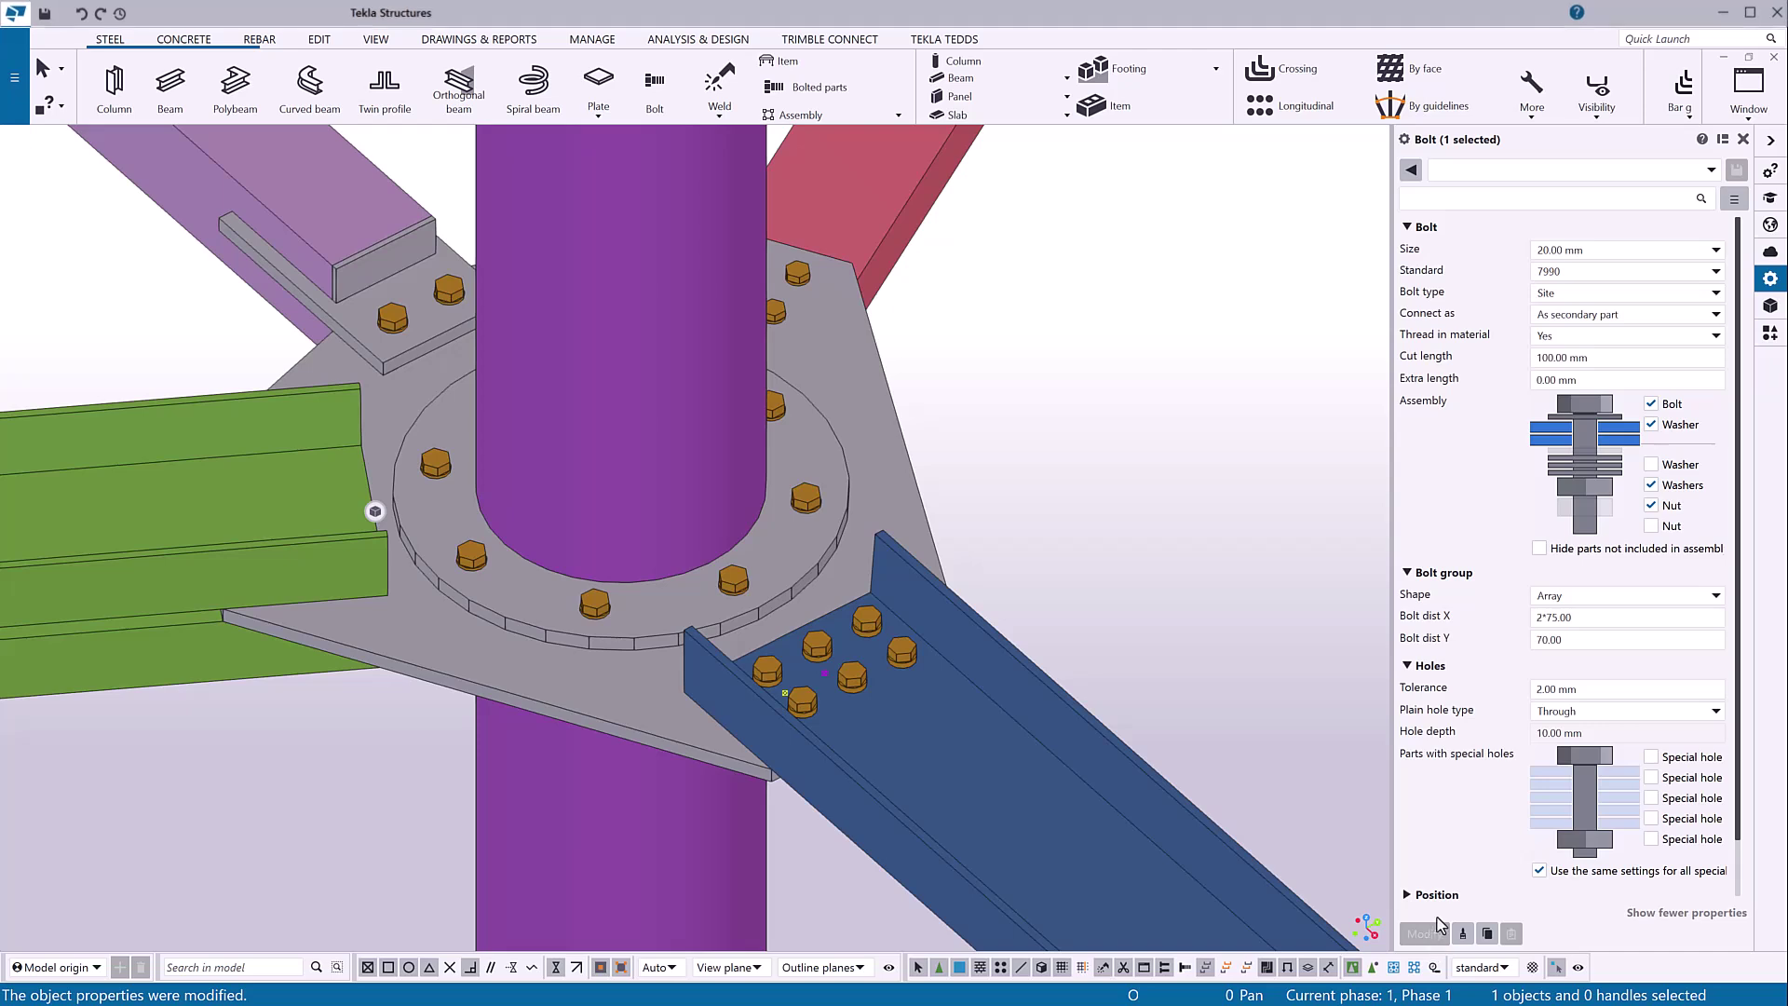
Set the channel bolt group's Y spacing to 2*50 and apply it
left_click(1537, 640)
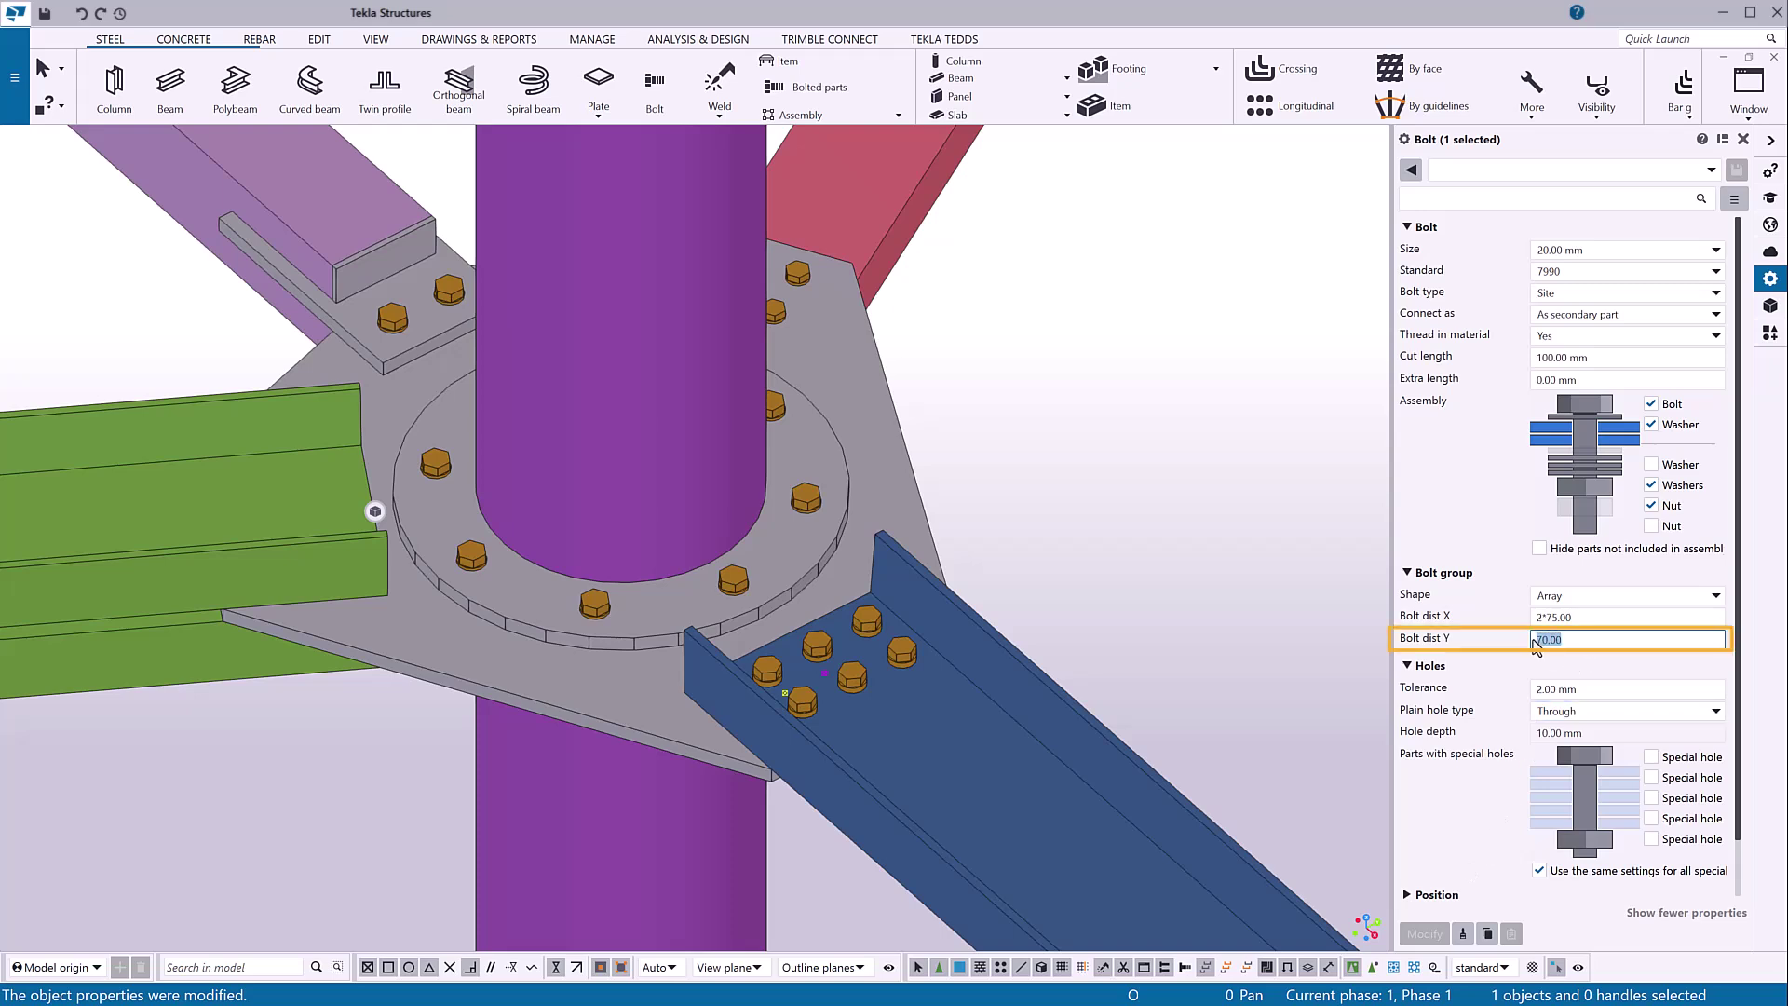
type("2*50")
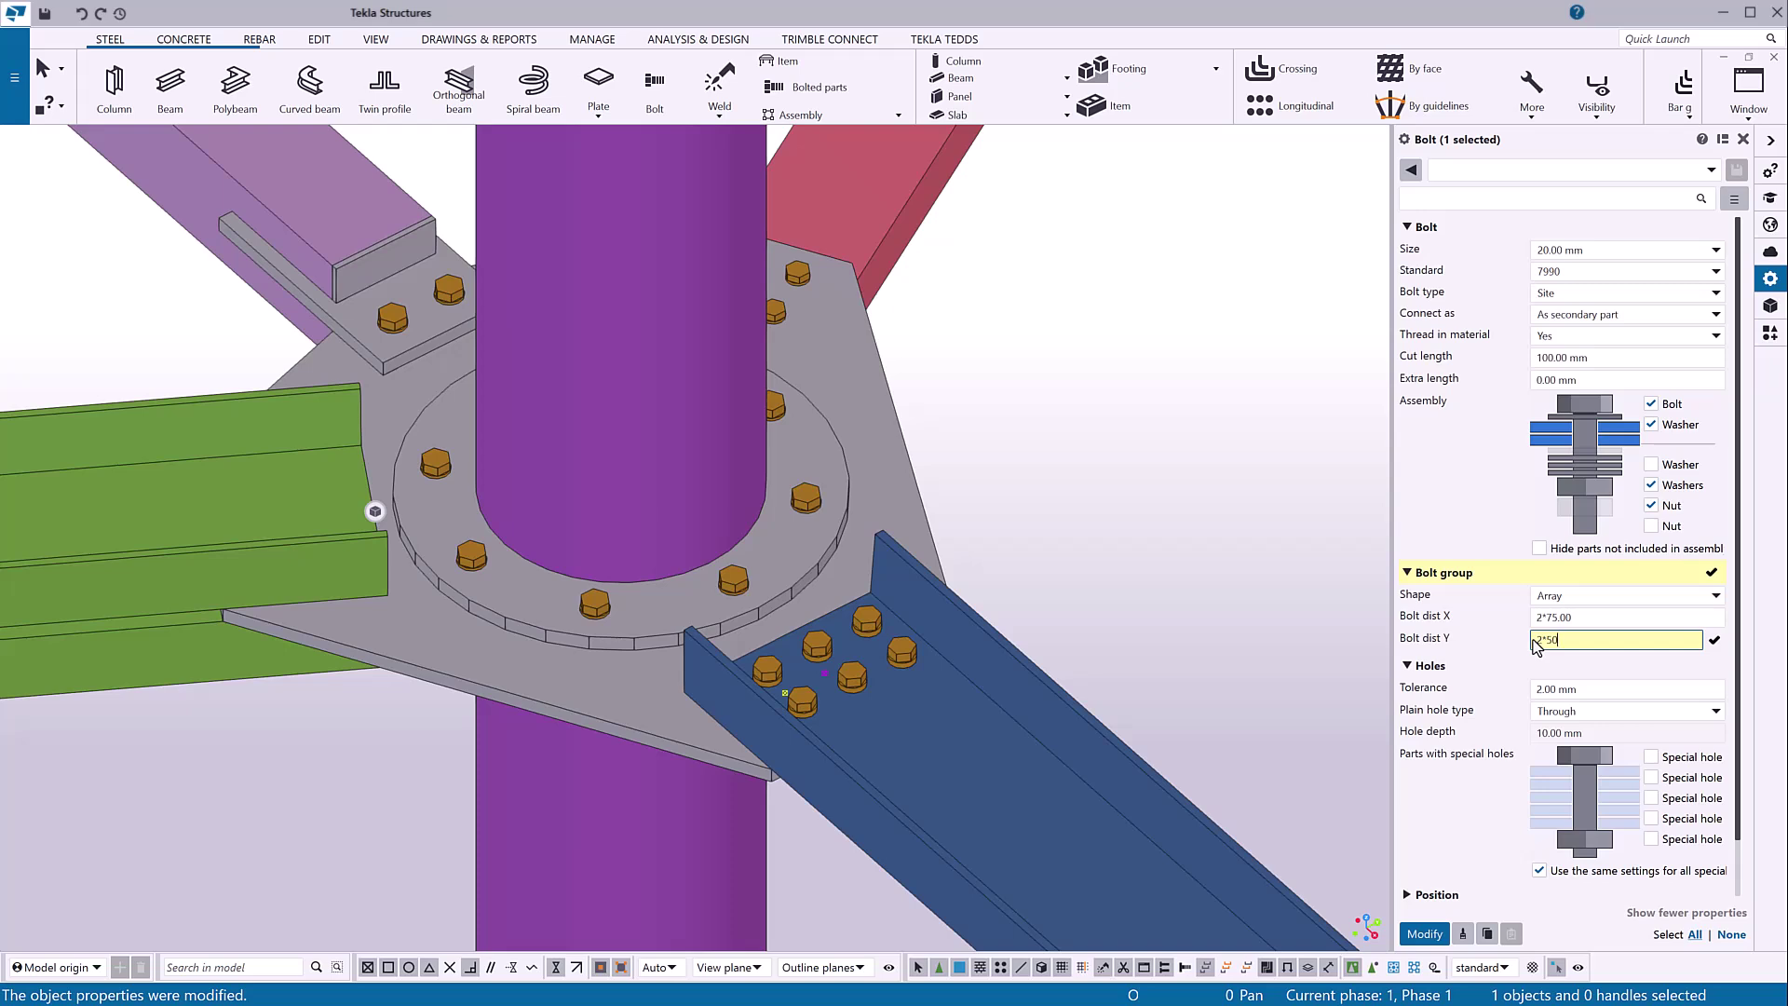
left_click(1425, 936)
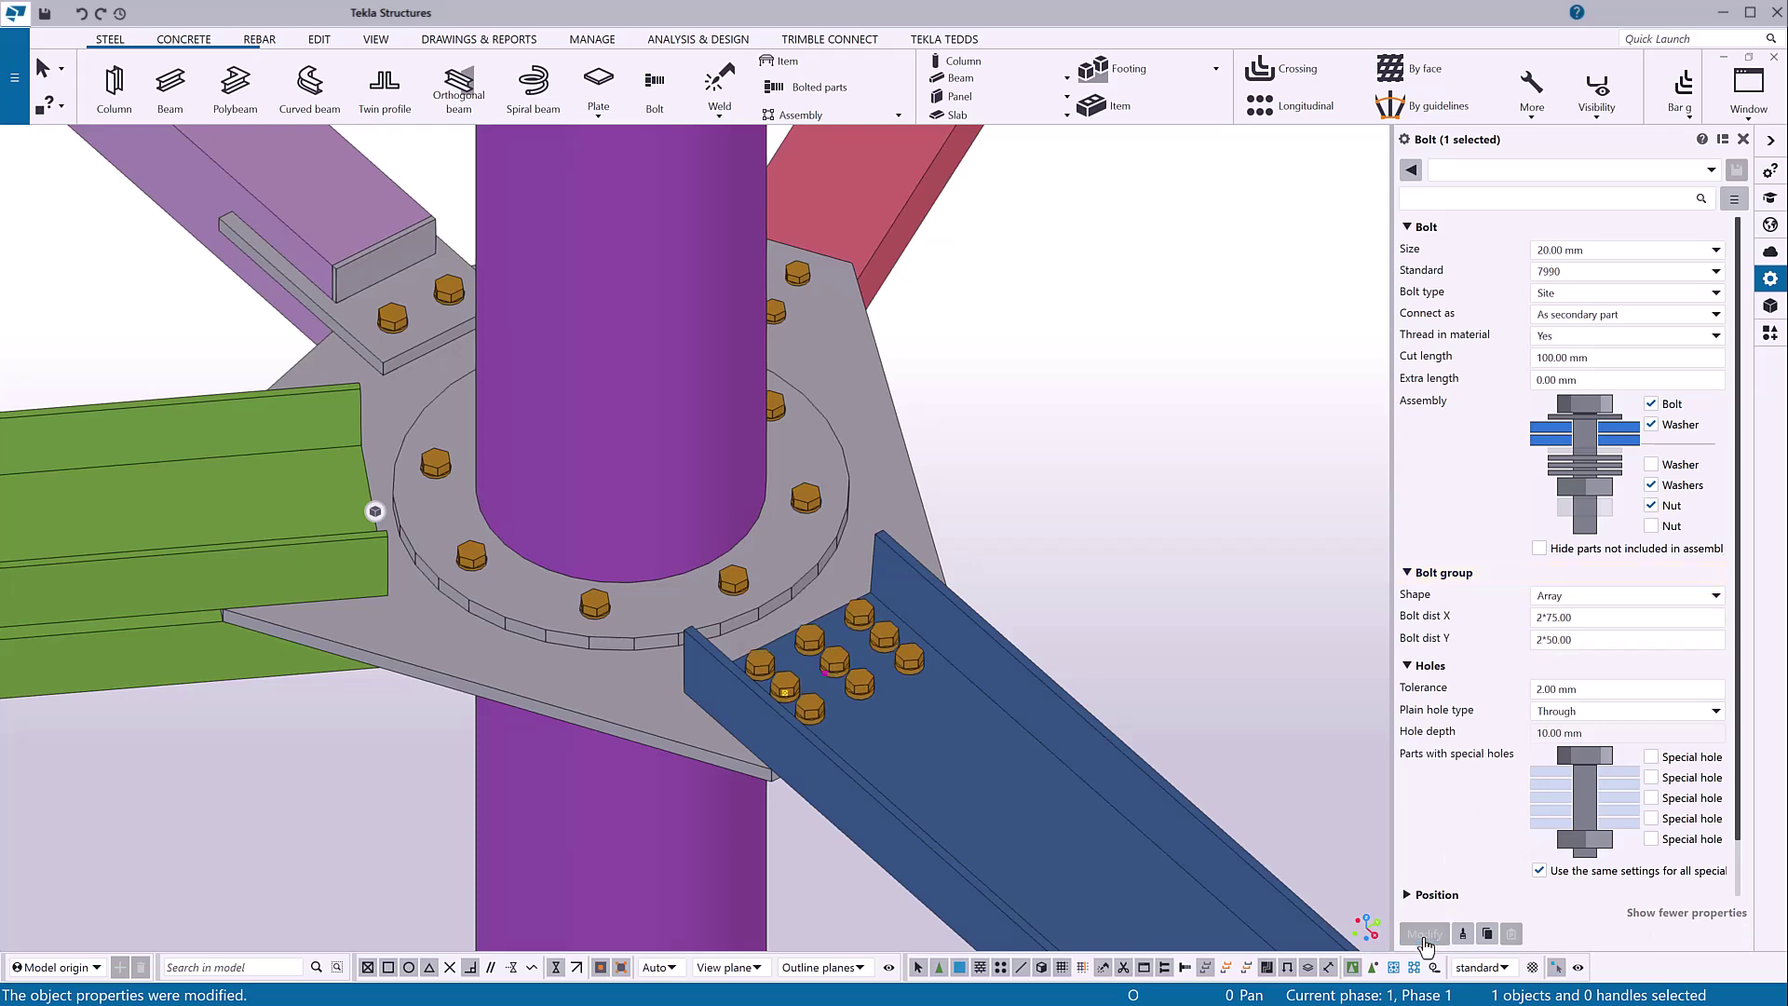
Clear the Y spacing to 0, leaving a single row of three bolts
left_click(1541, 640)
left_click_drag(1576, 639, 1535, 643)
key("BackSpace")
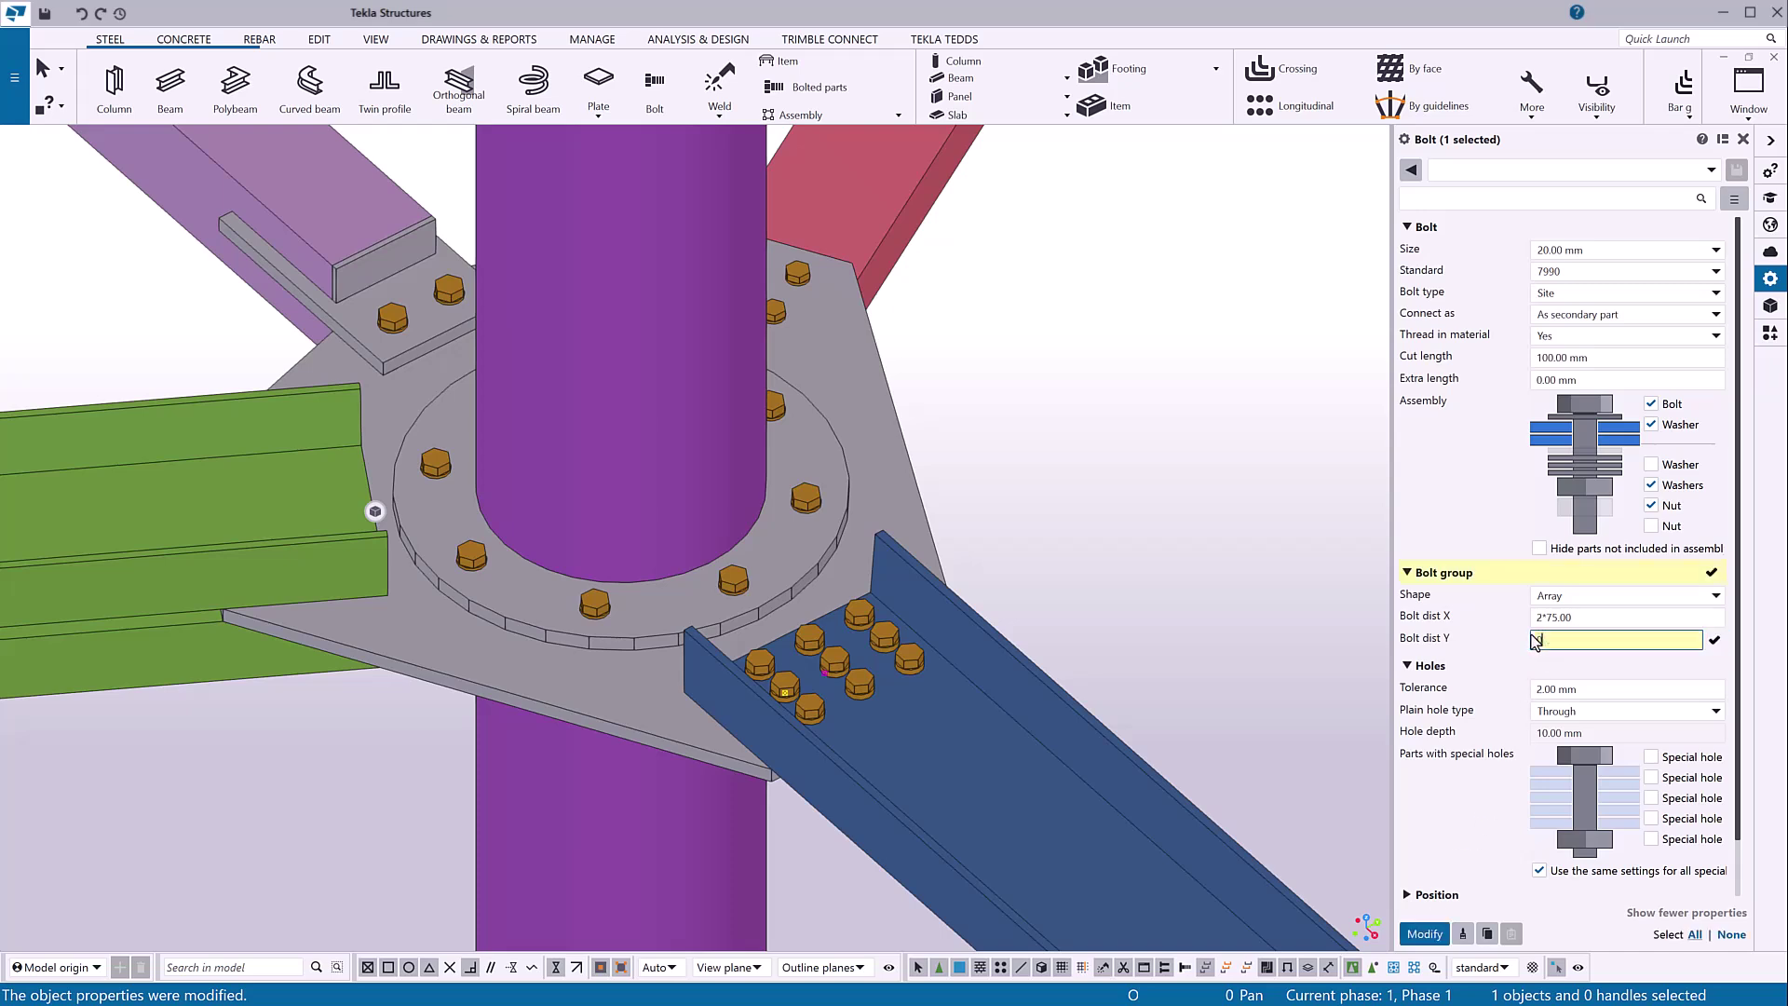
left_click(1422, 935)
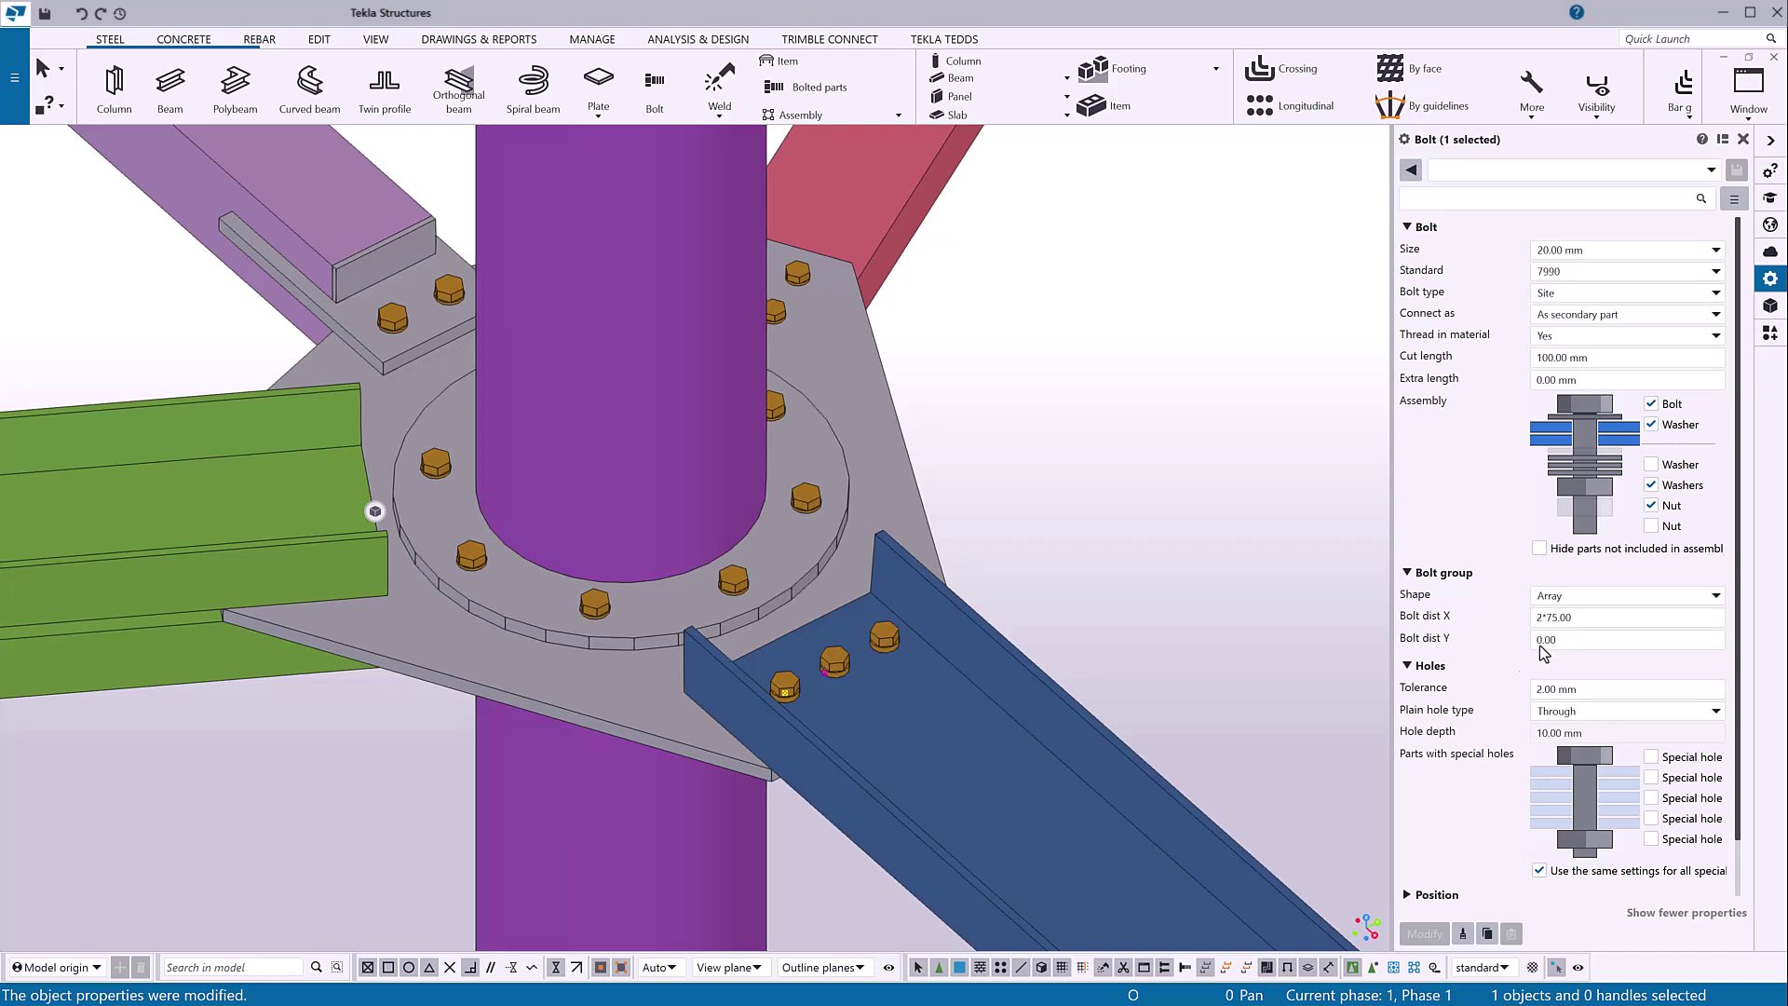
left_click(1719, 598)
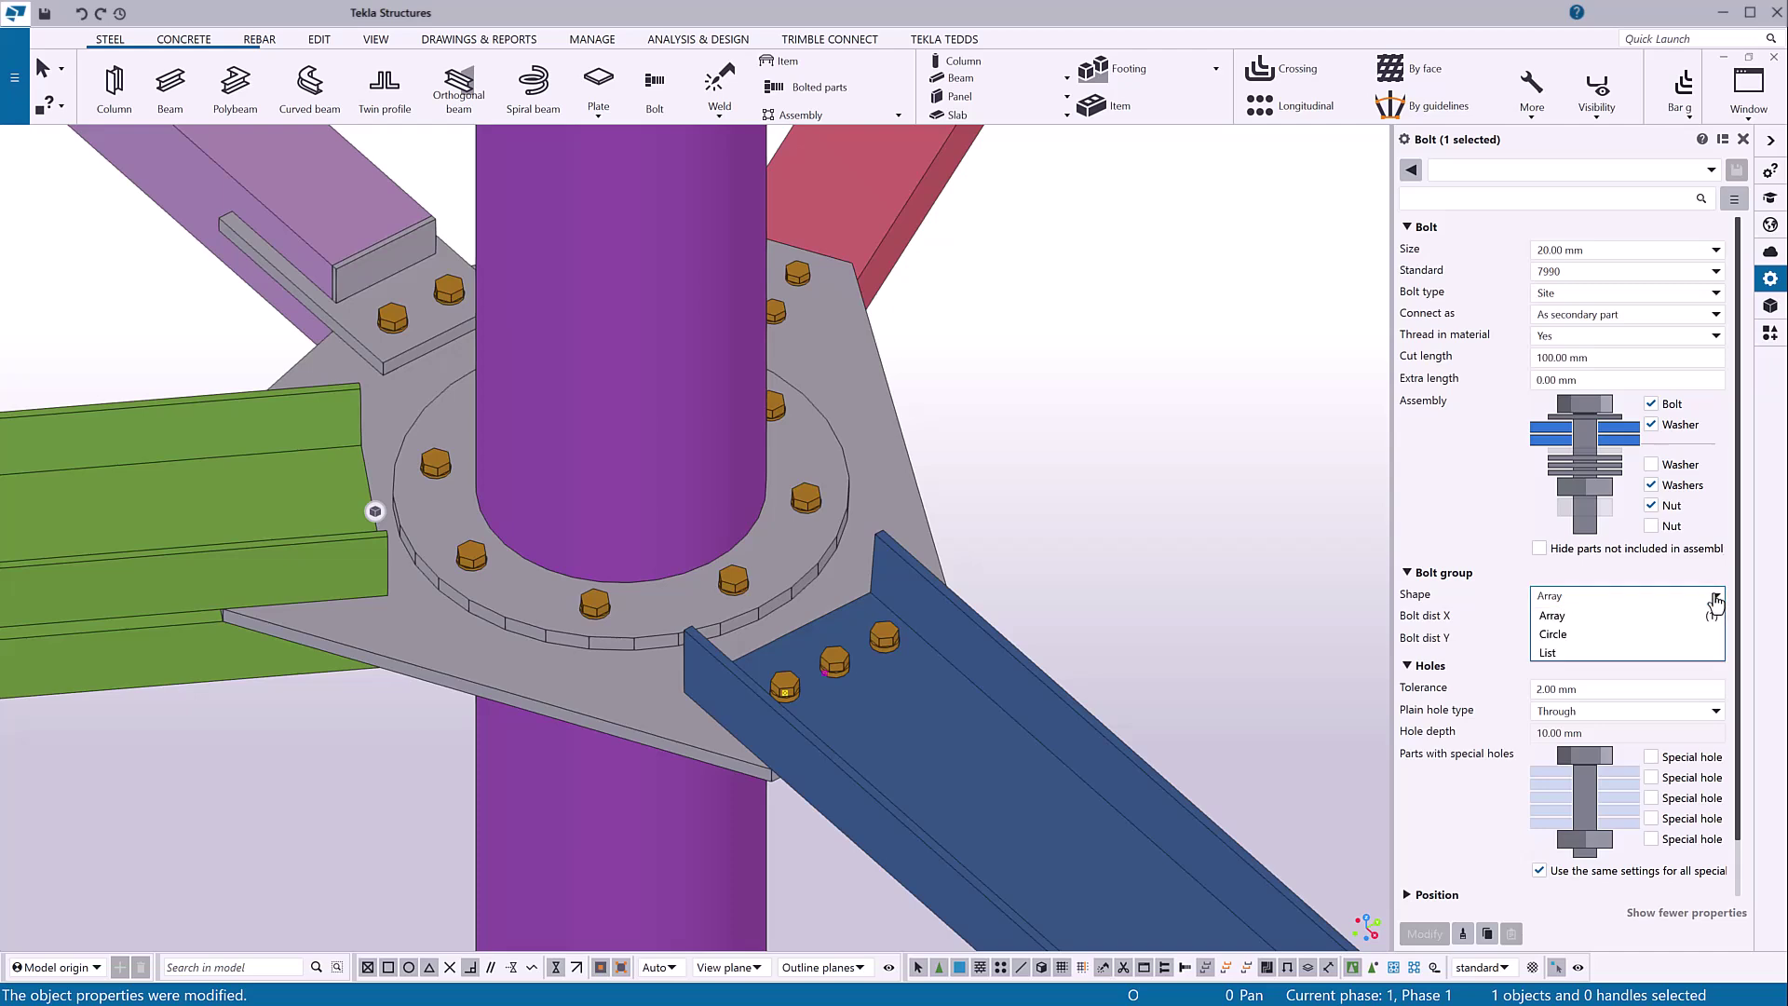
Switch the channel's bolts to List shape with X spacing 2*50 120 and Y spacing 20 -40 20
left_click(1667, 652)
left_click(1663, 620)
left_click_drag(1661, 619, 1546, 614)
type("50 1")
type("20")
key("Tab")
type("2")
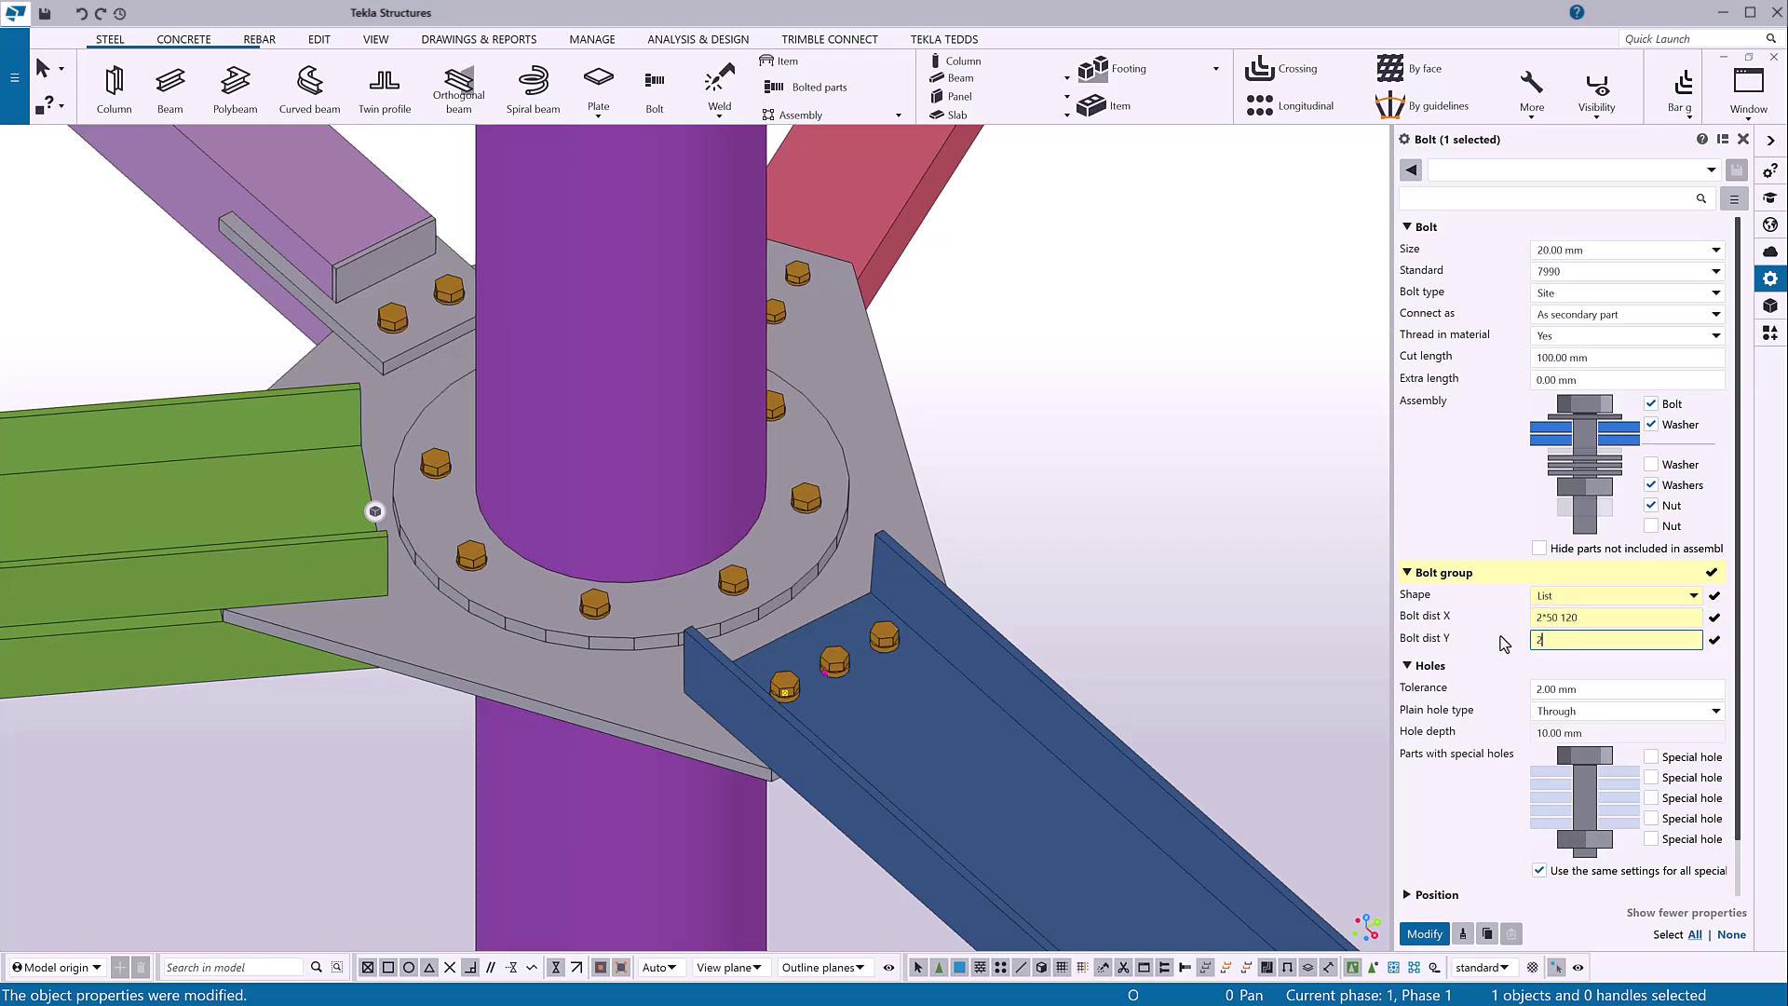
type("0 -40 20")
left_click(1427, 935)
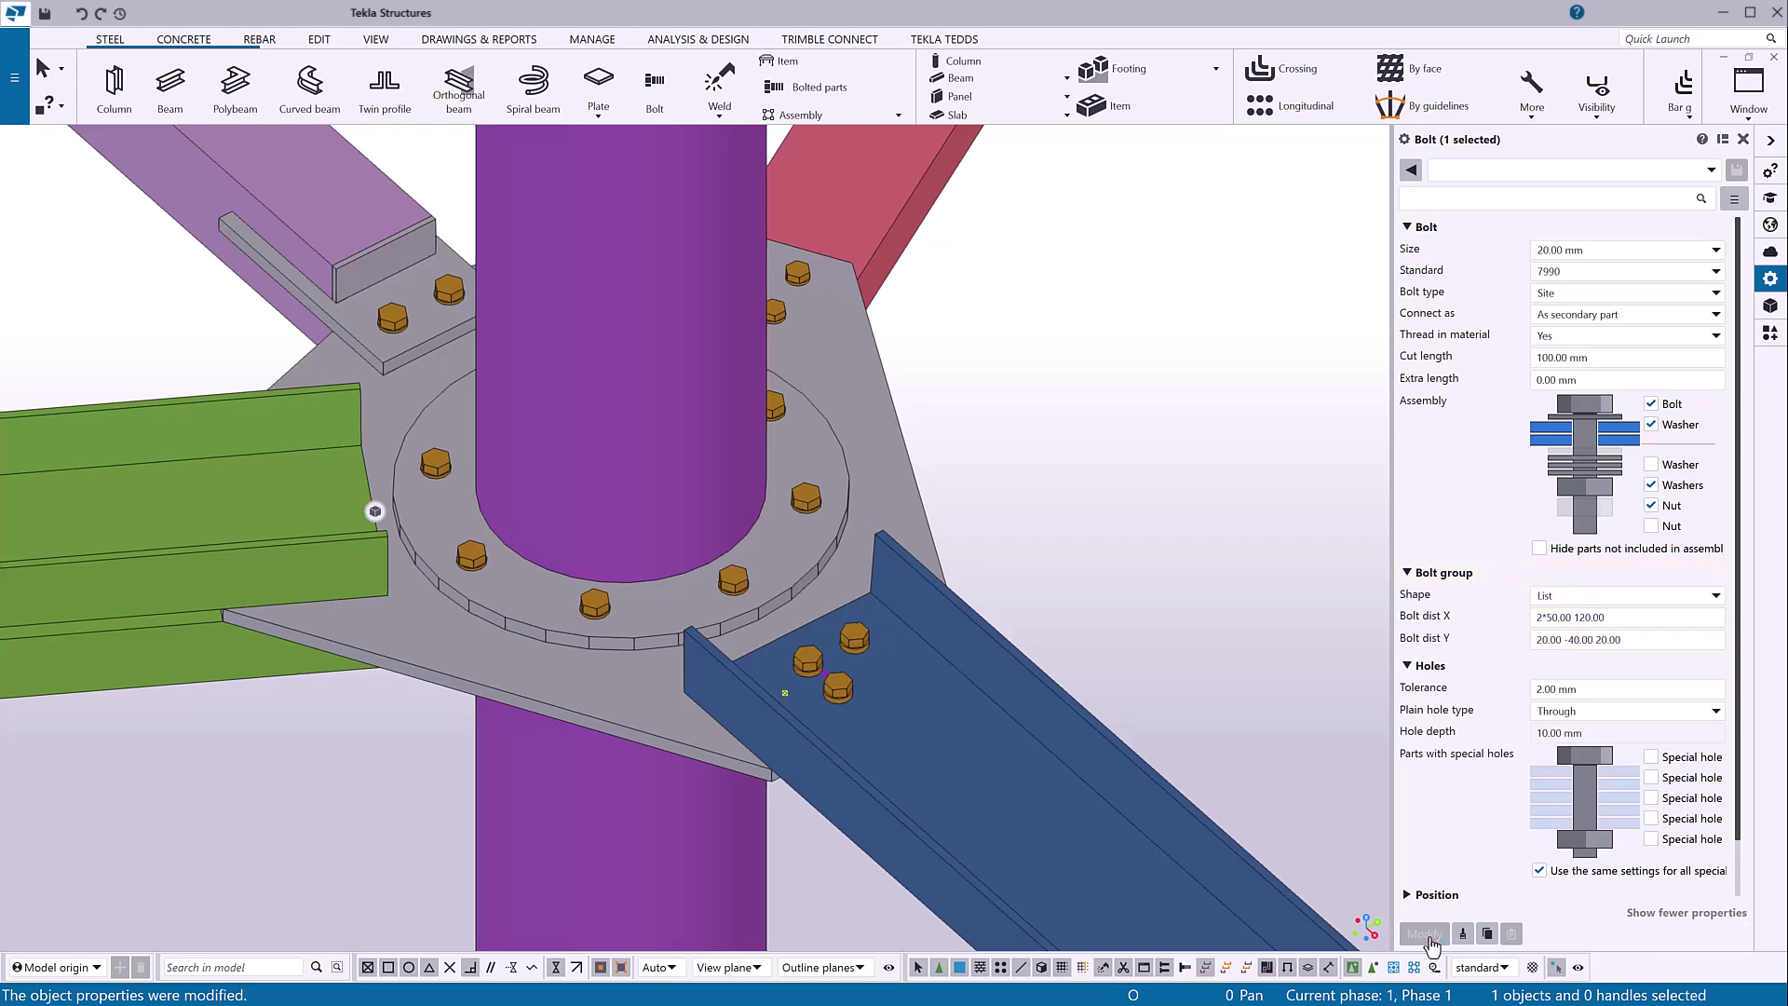
key("Return")
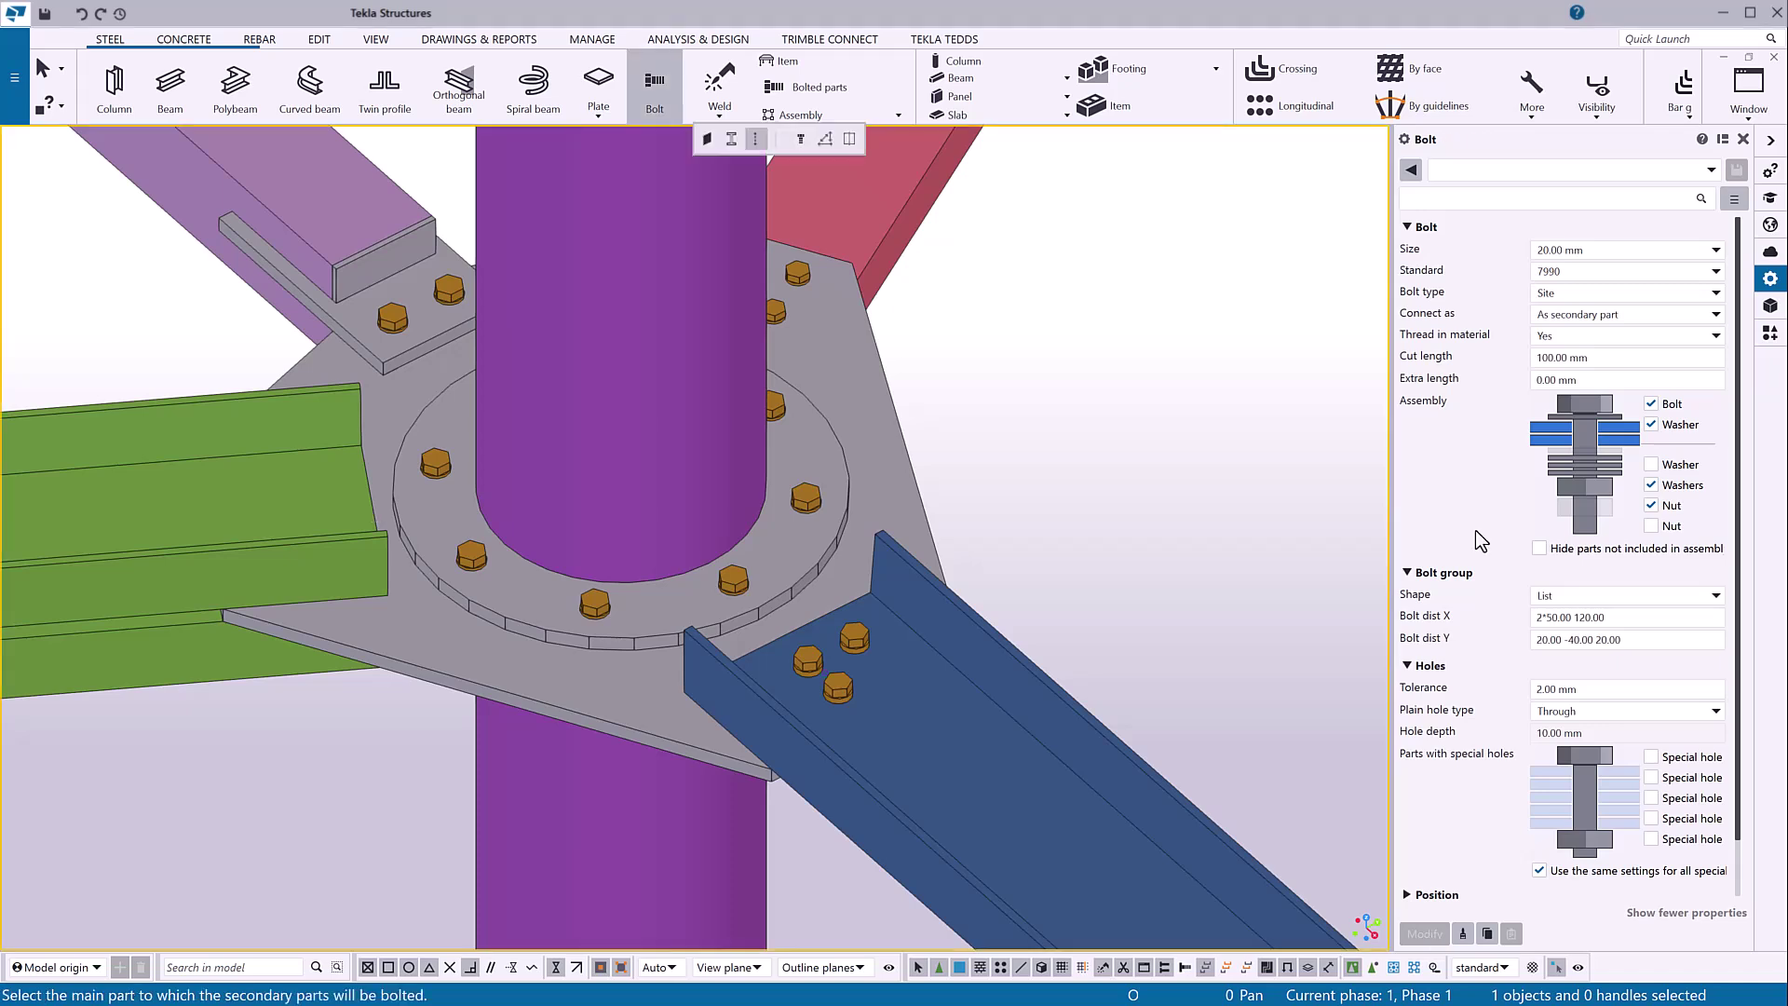
Set the new bolt group to a Circle shape with 6 bolts and 100 mm diameter
left_click(1716, 596)
left_click(1676, 633)
left_click_drag(1619, 617, 1541, 617)
type("6")
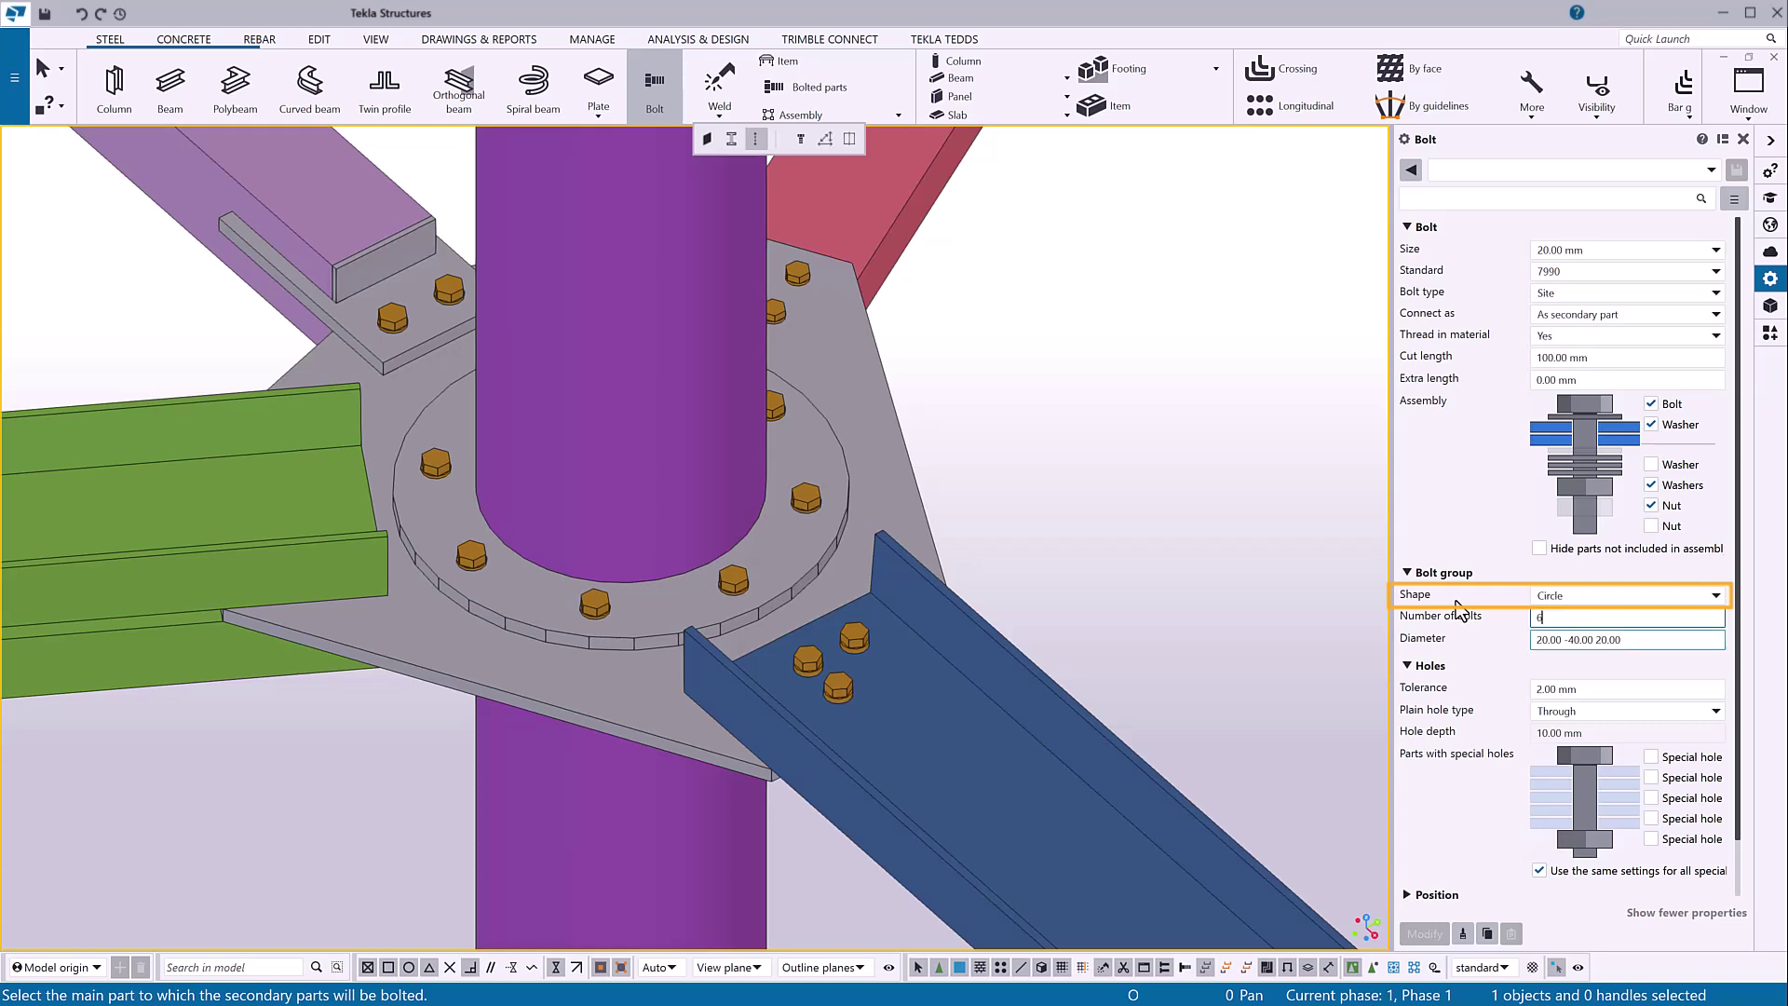
key("Tab")
type("100")
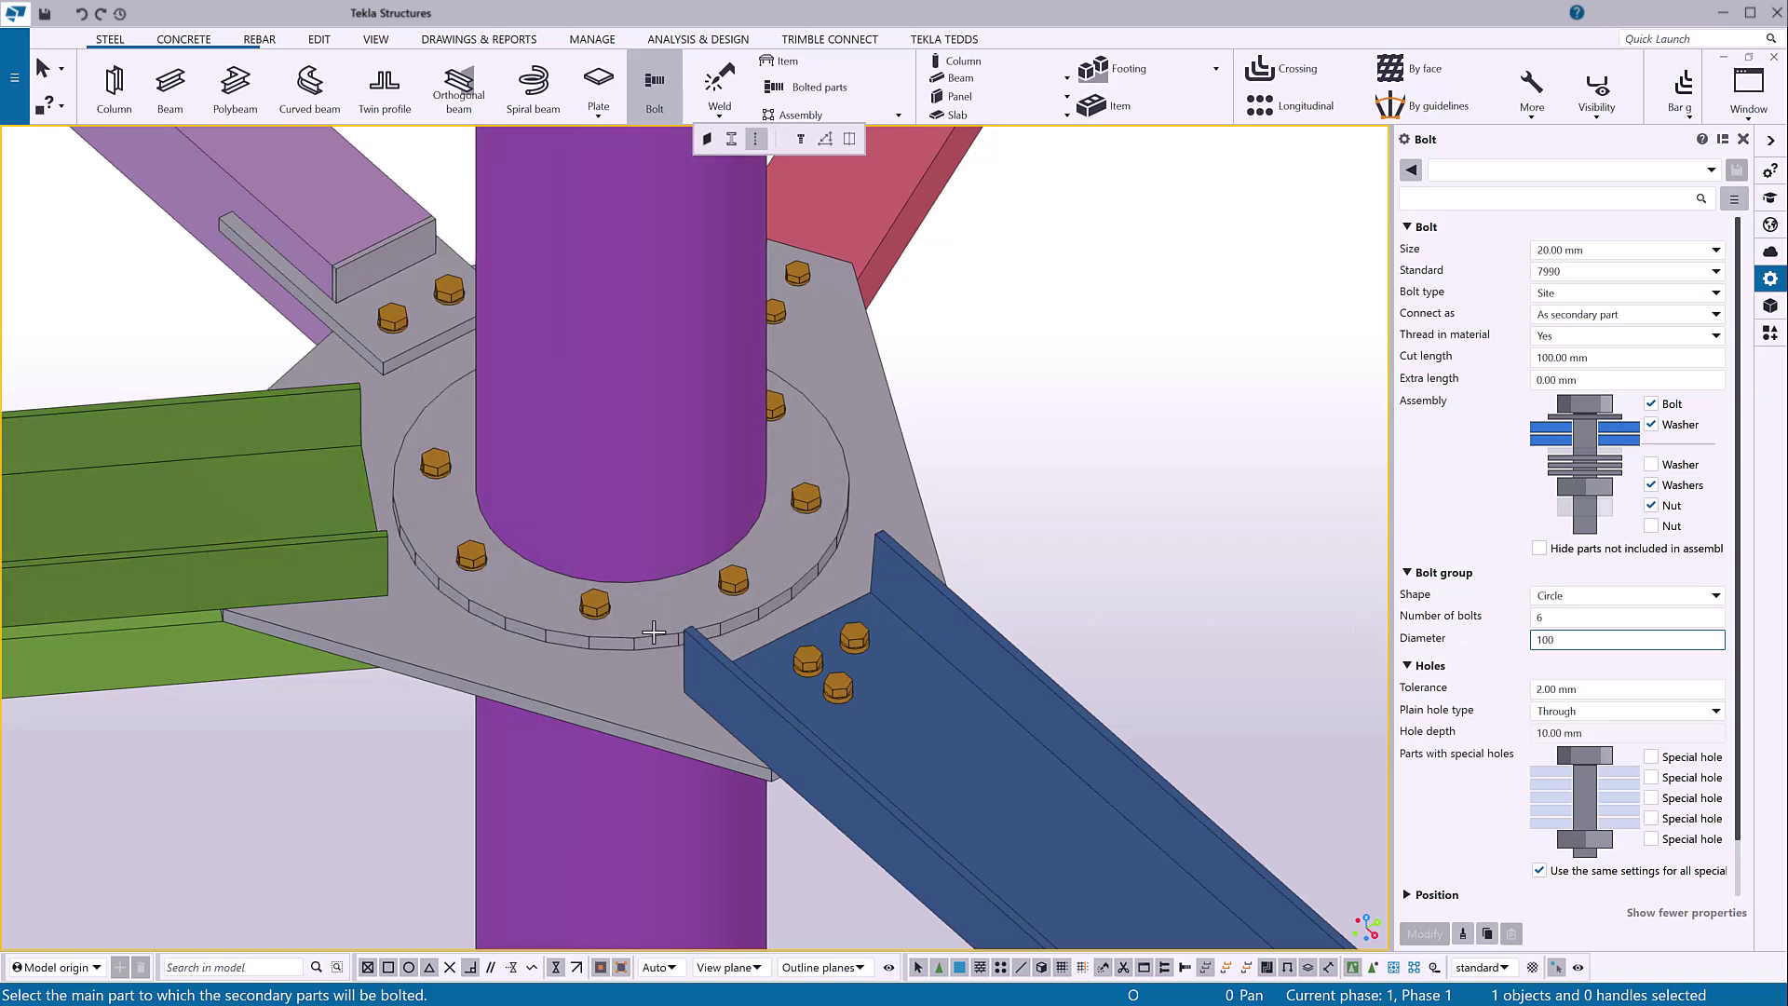
Bolt the green beam to the gusset plate, placing the circle's origin and direction on the beam
left_click(377, 633)
middle_click(311, 503)
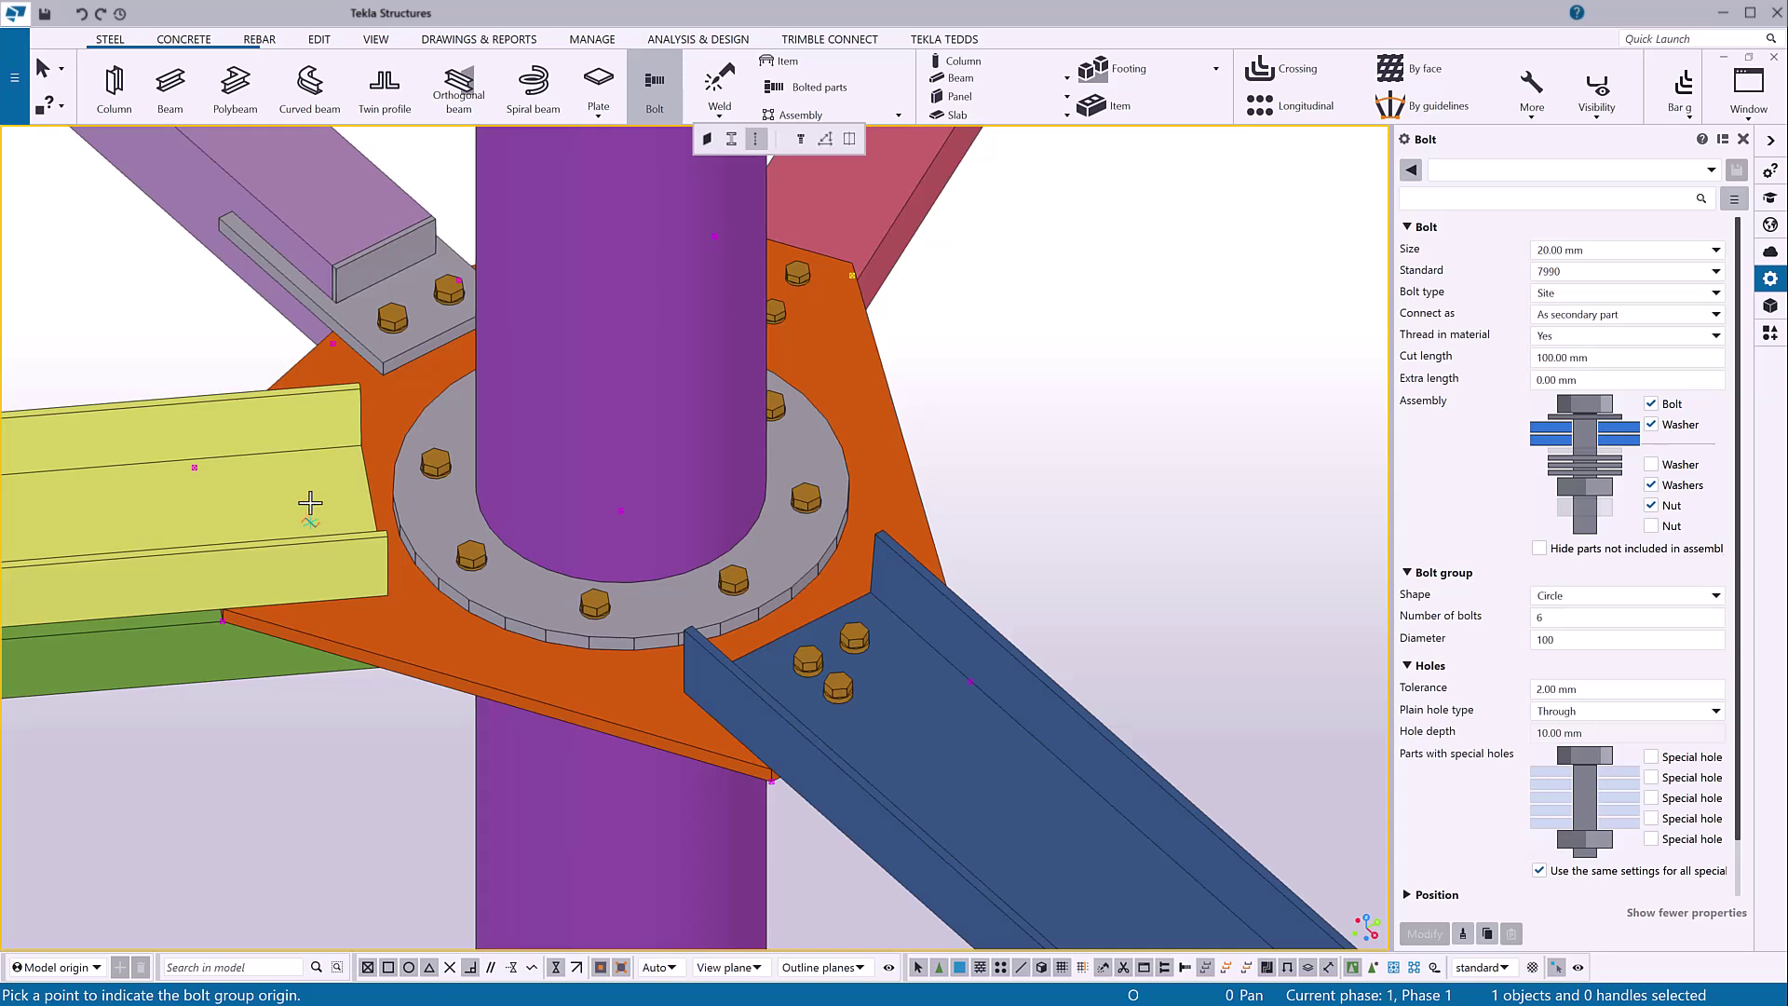
left_click(312, 523)
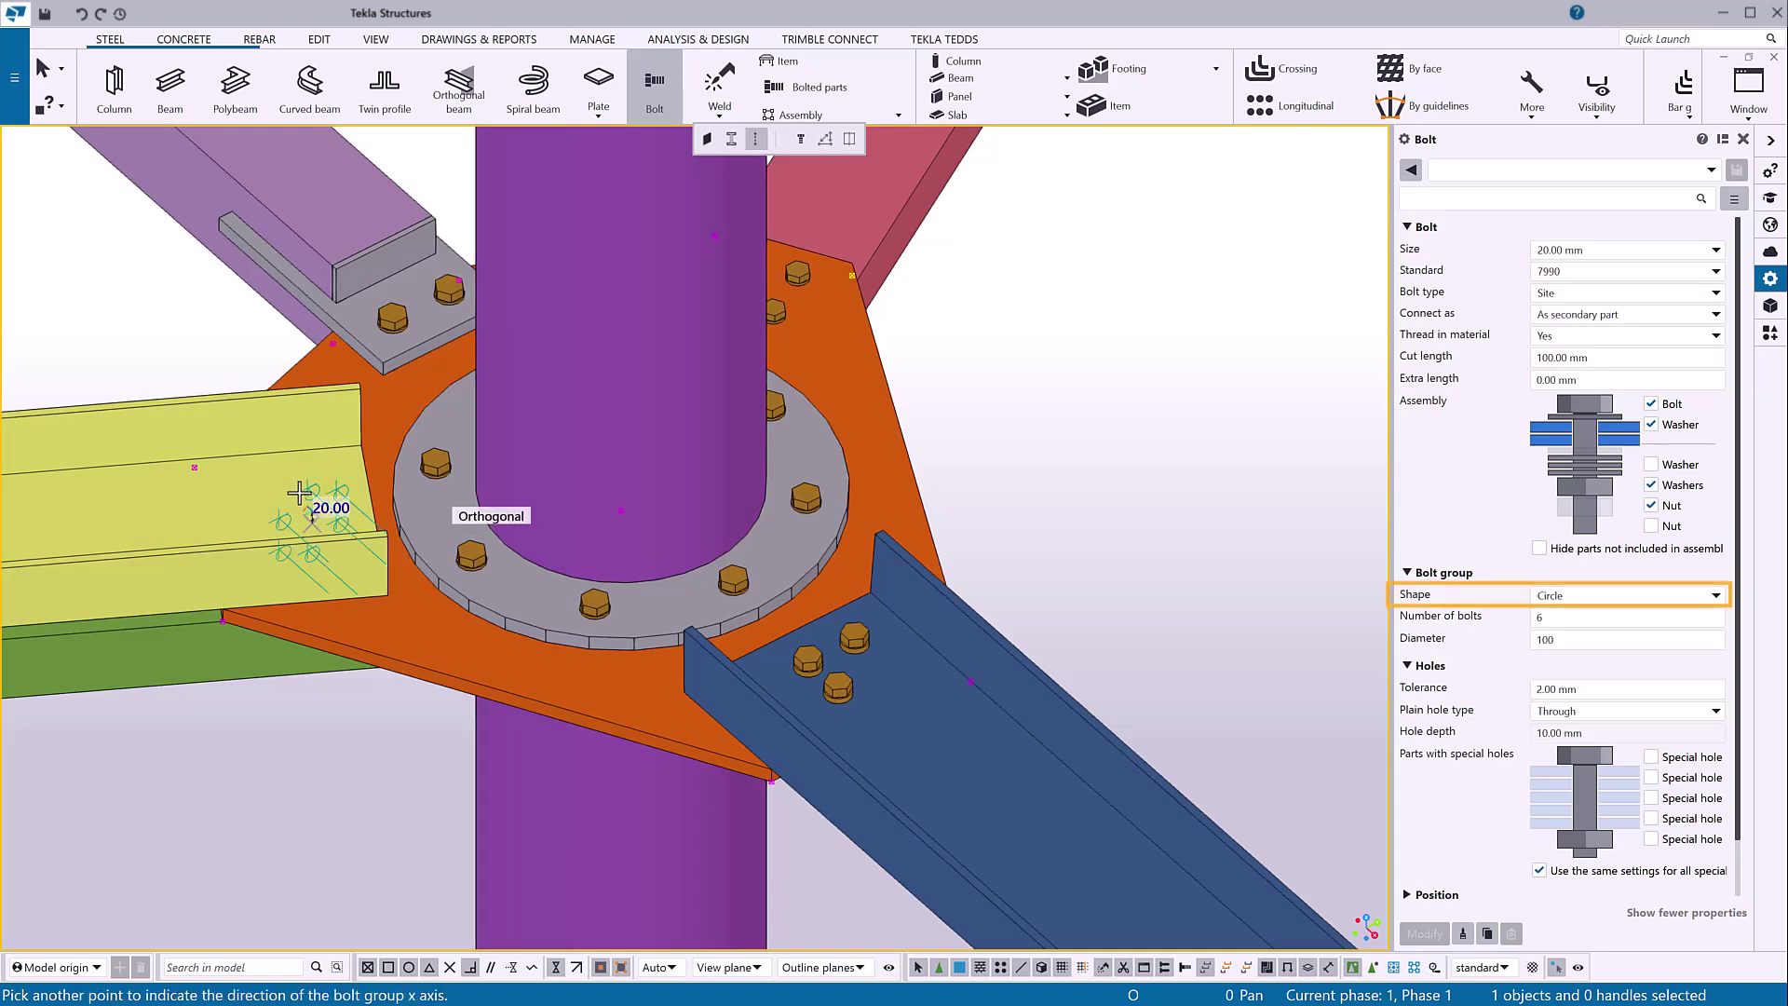
left_click(298, 492)
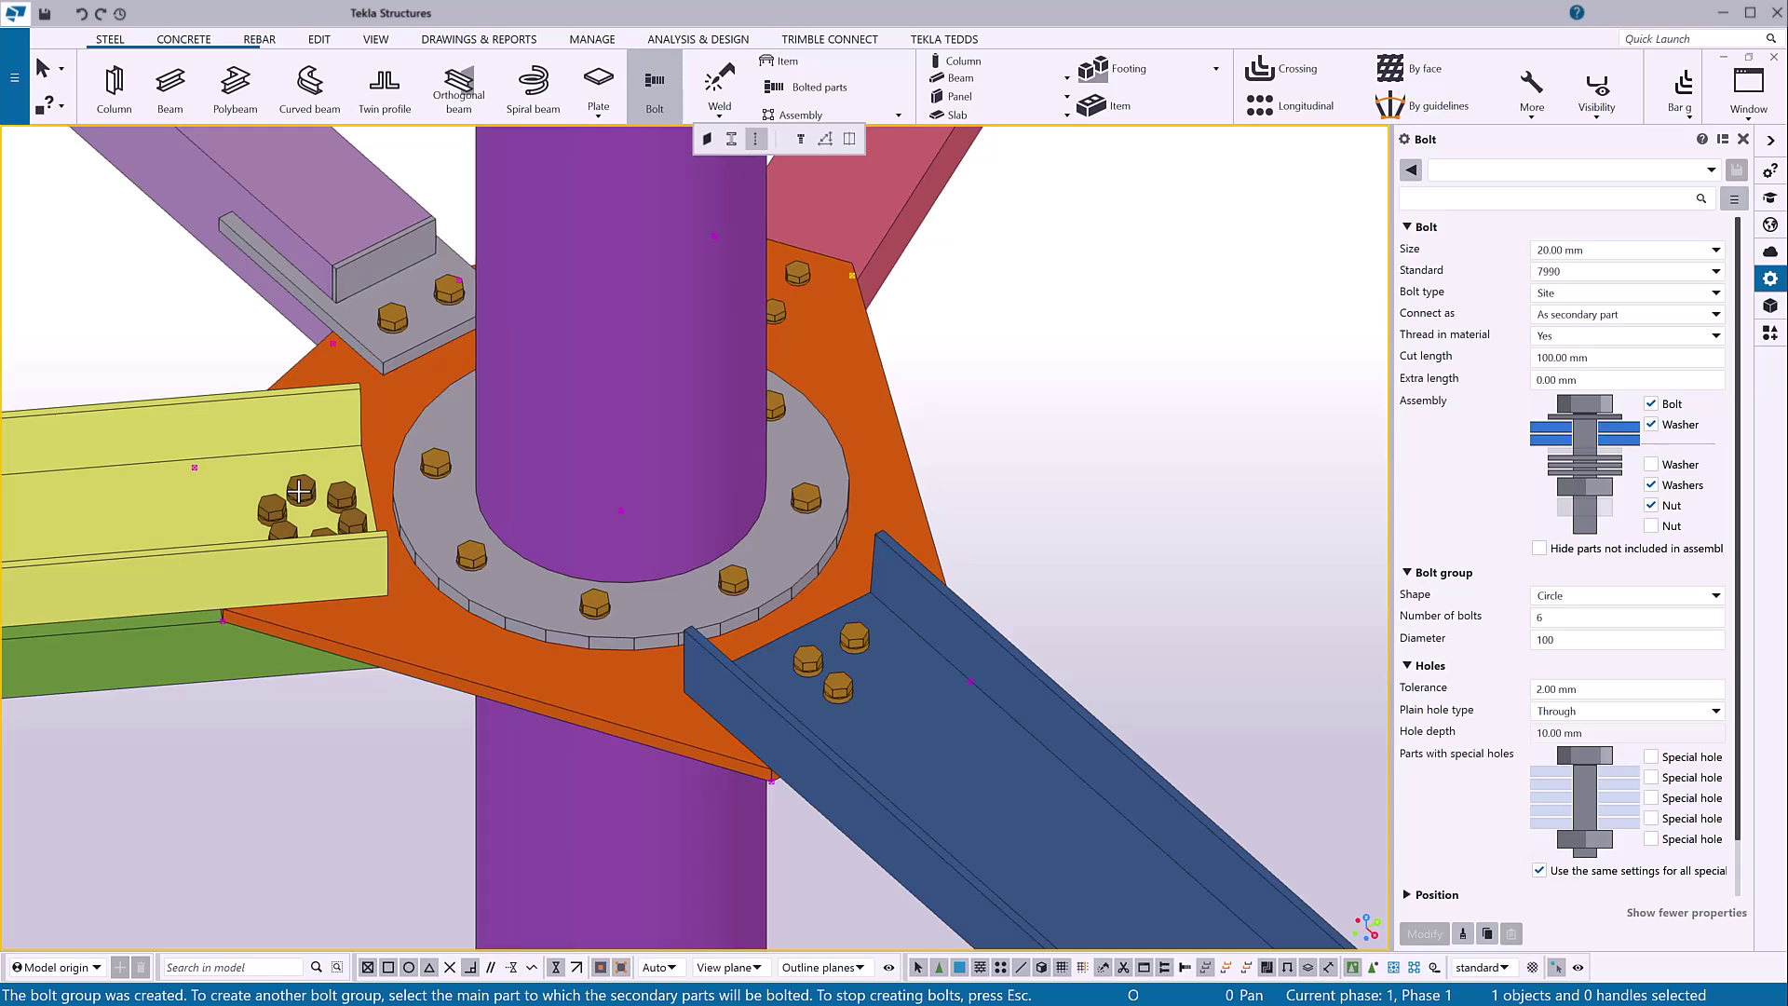
key("Escape")
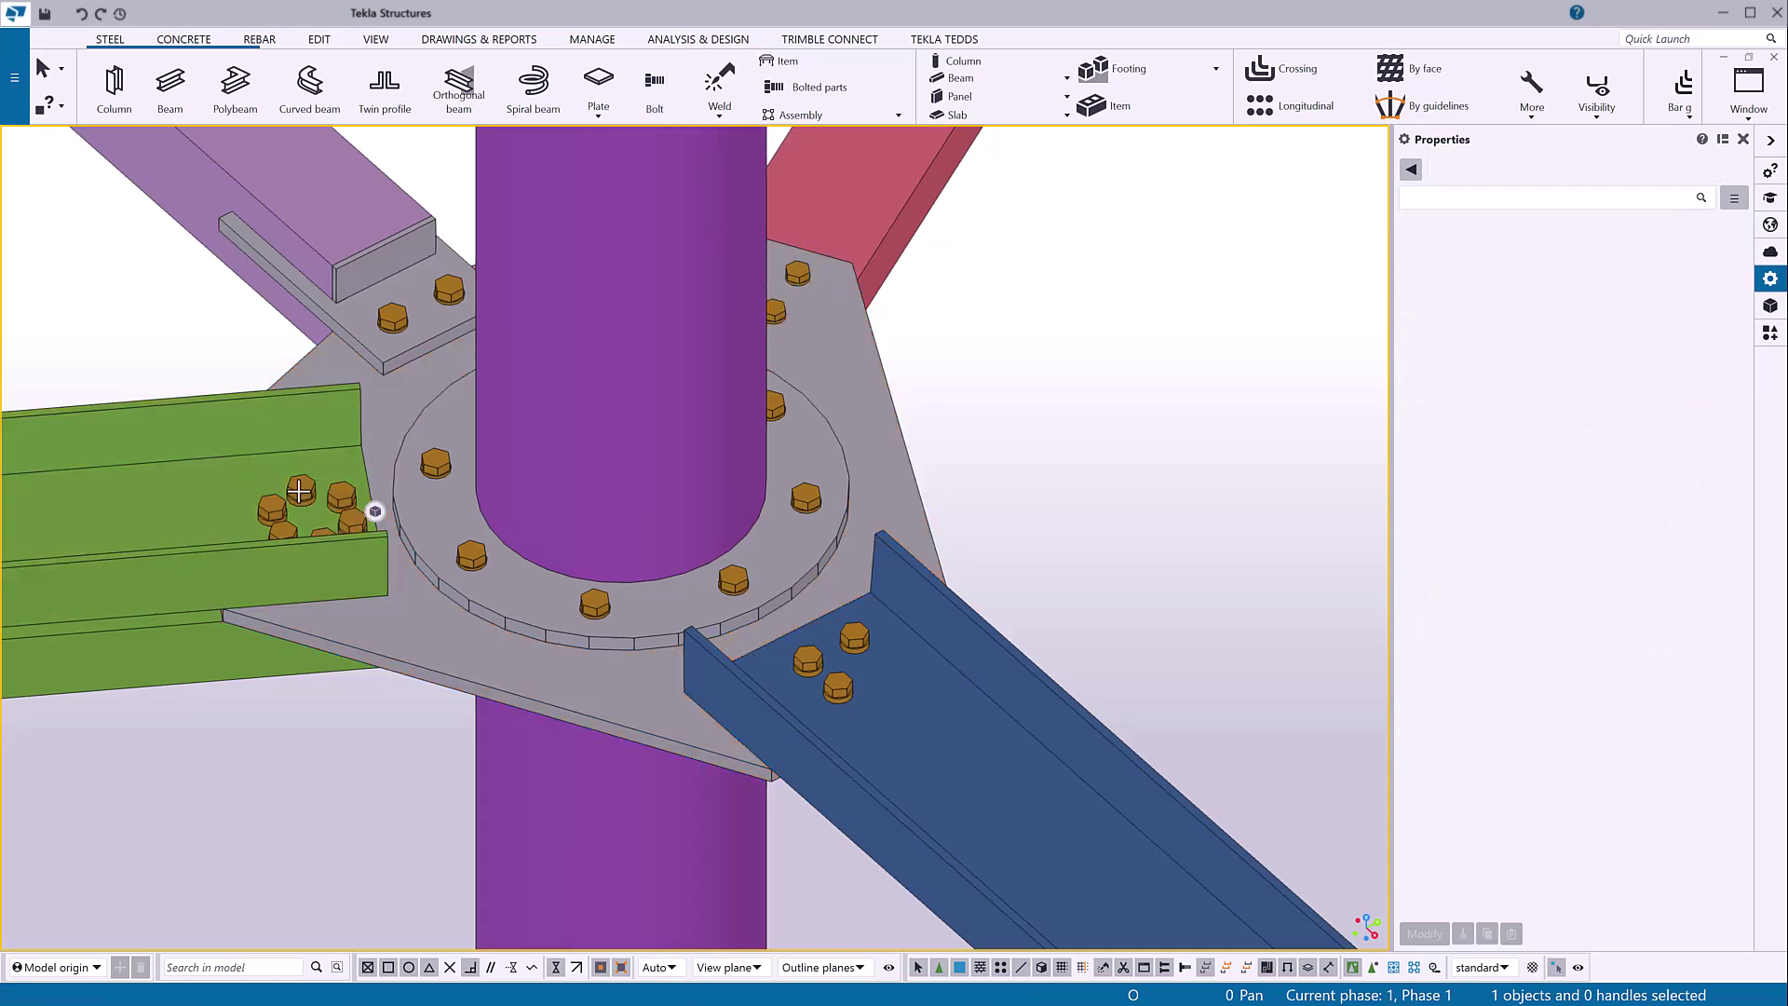
Flip the circular bolt group's direction and replace its double lower washers with a single washer
left_click(337, 495)
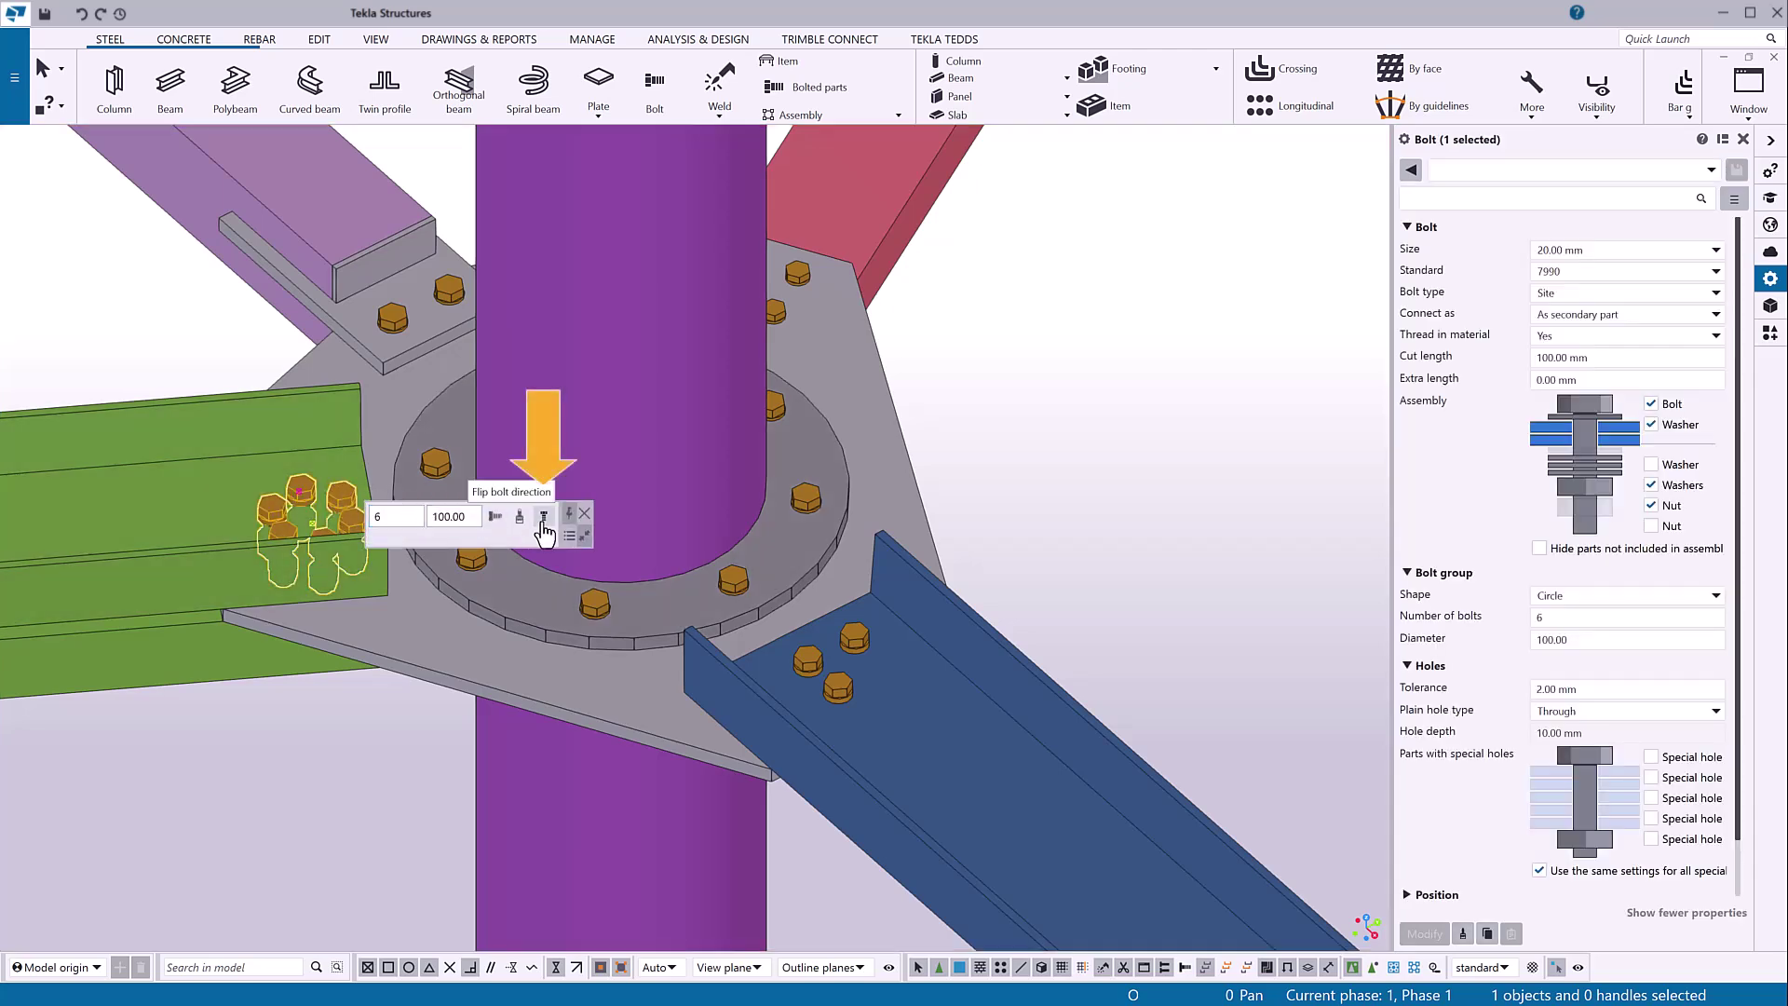
left_click(544, 518)
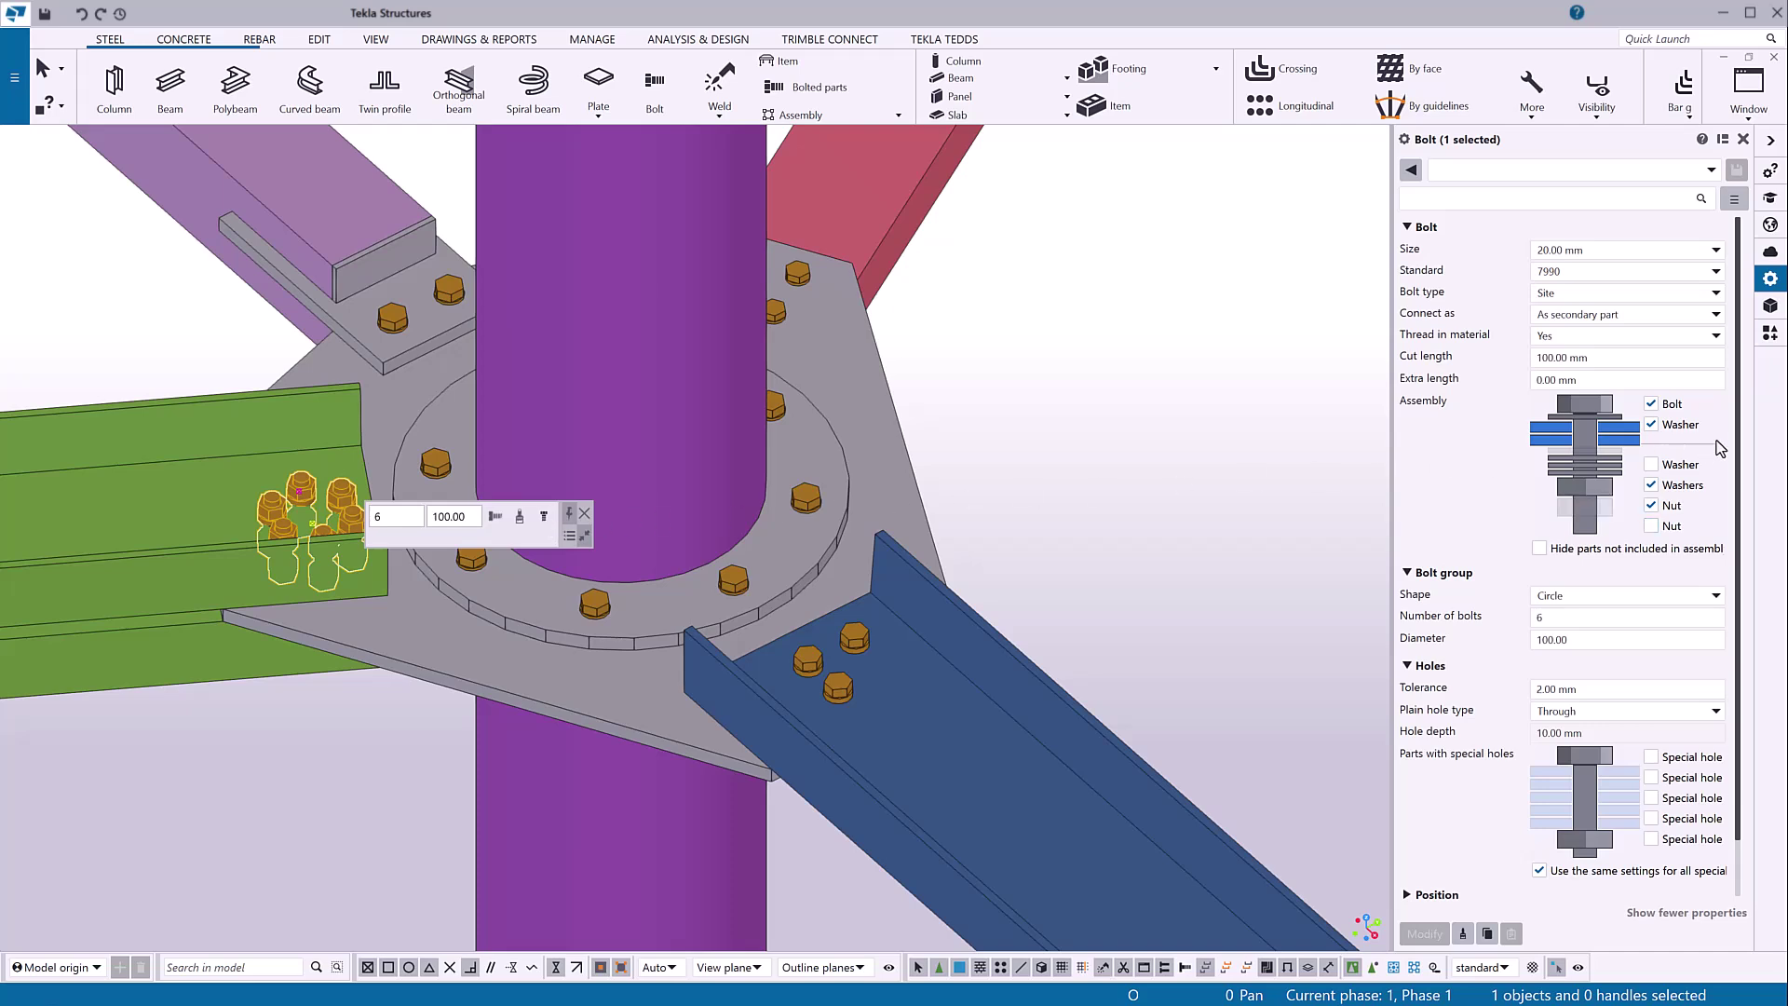
left_click(1651, 463)
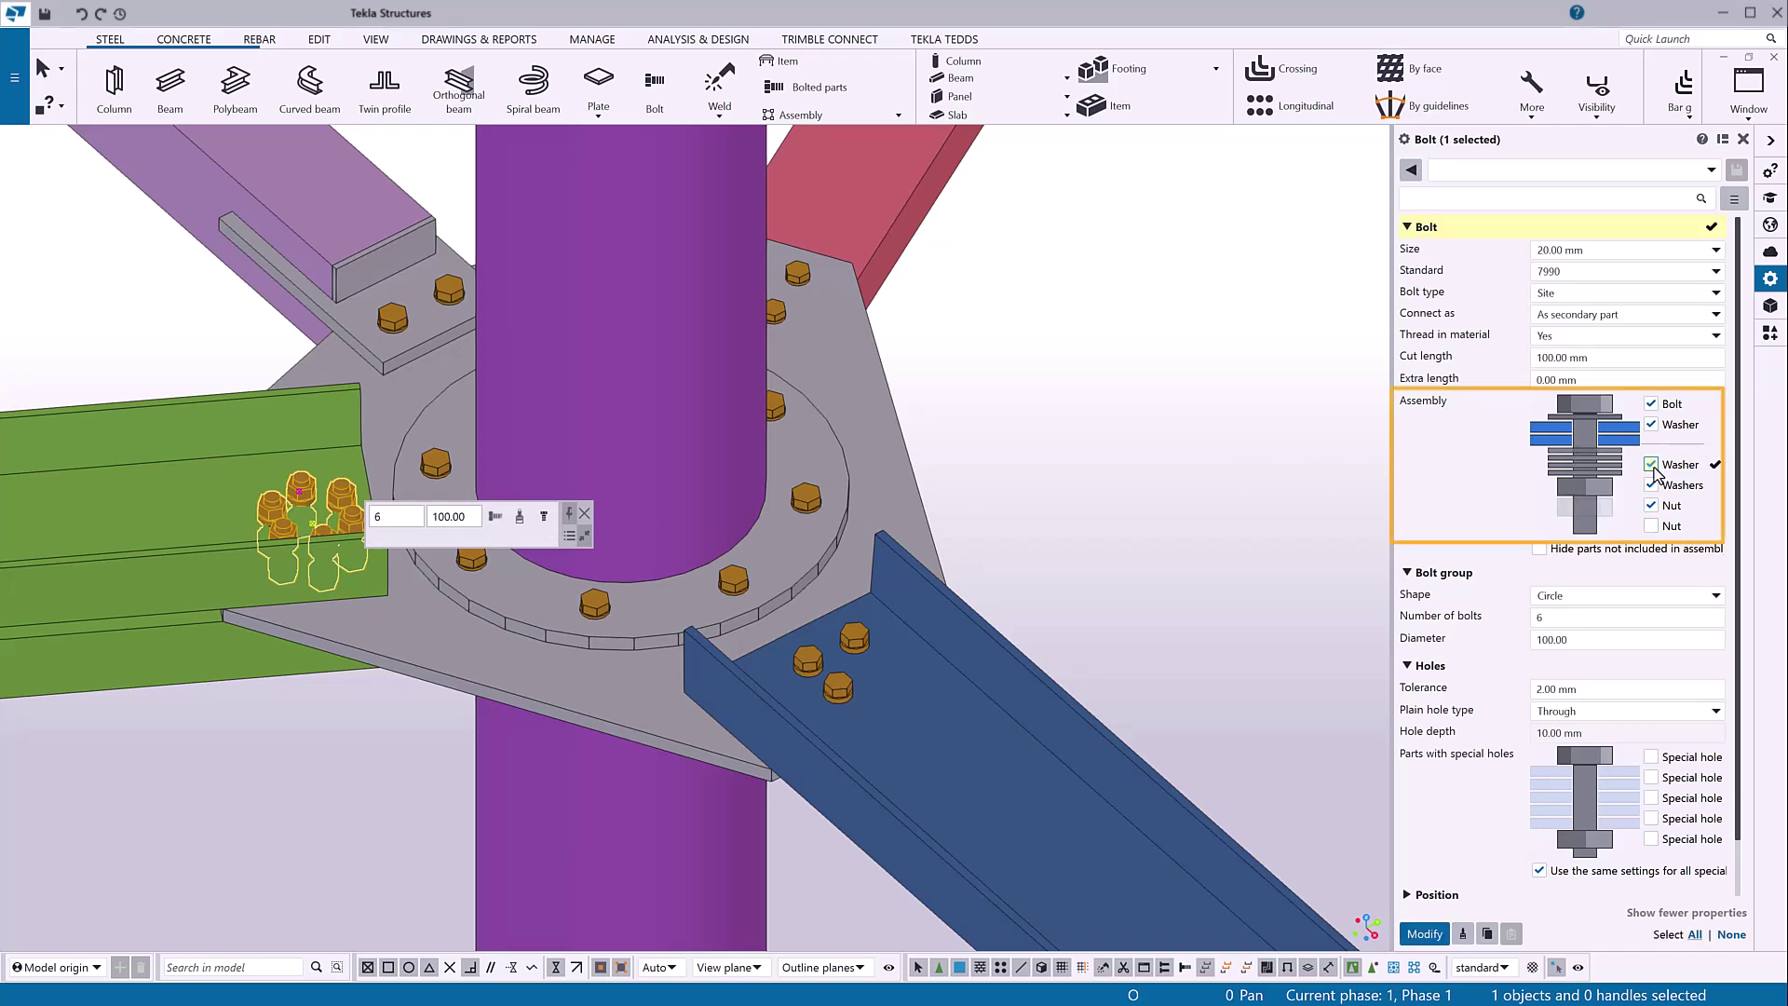
left_click(1652, 485)
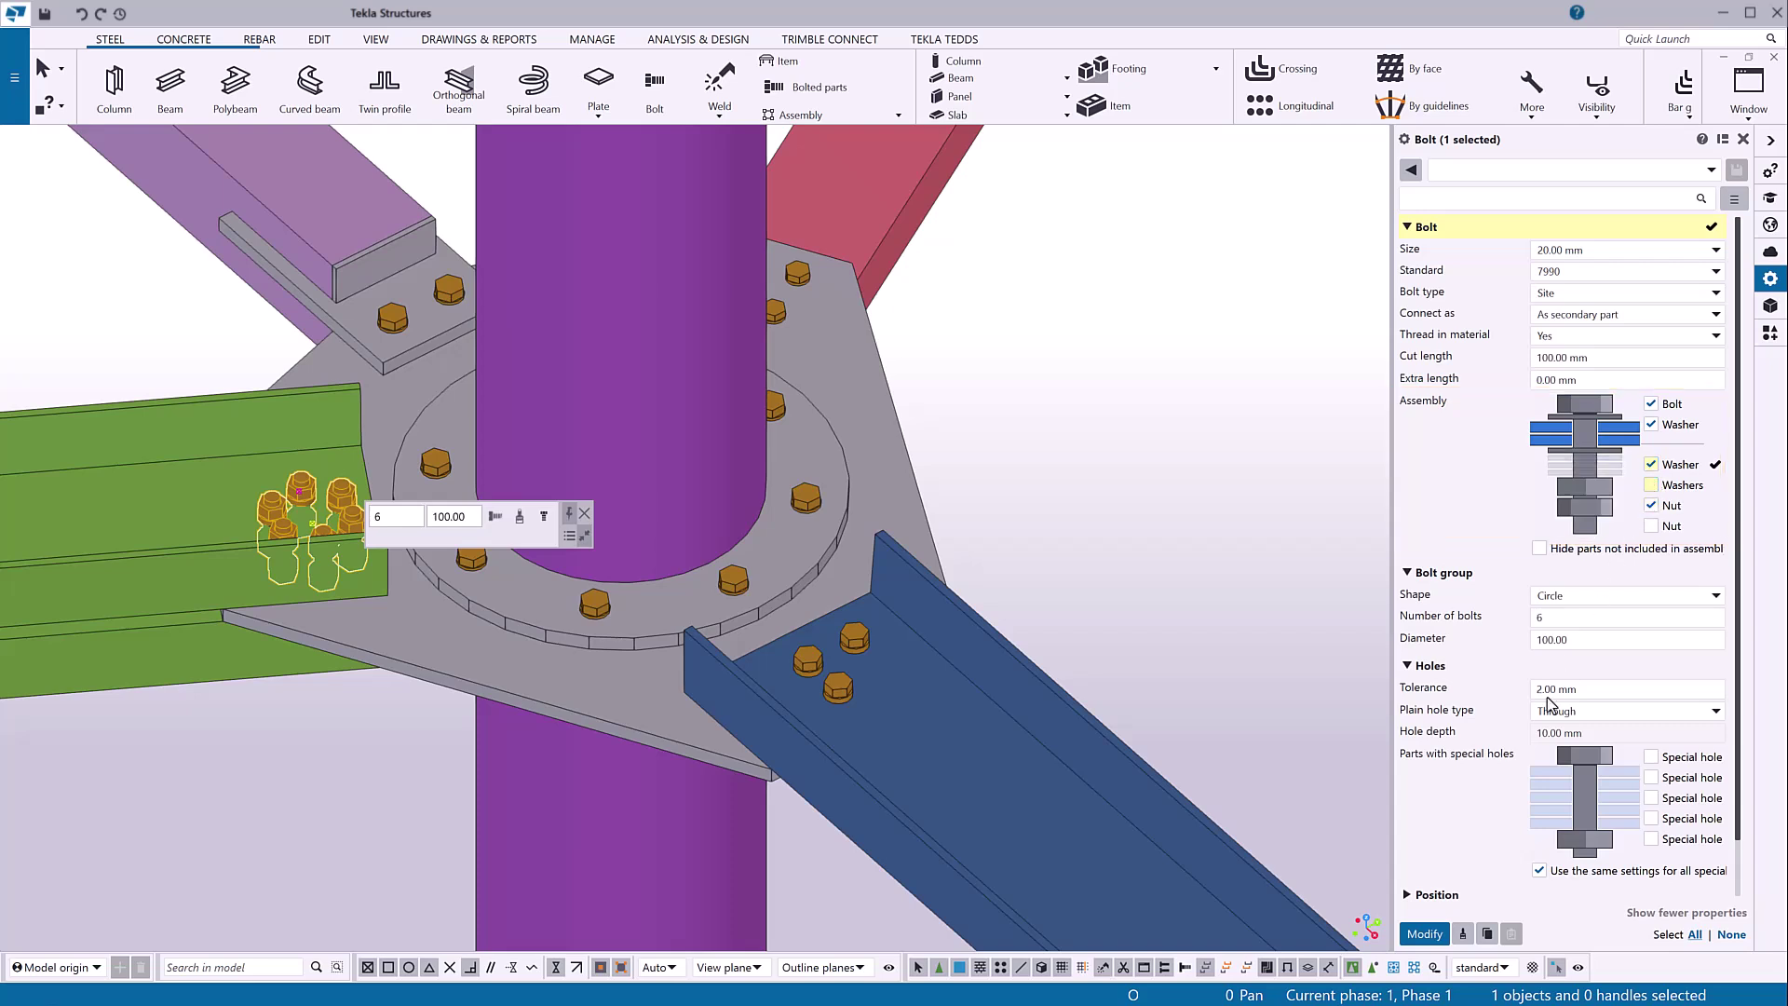